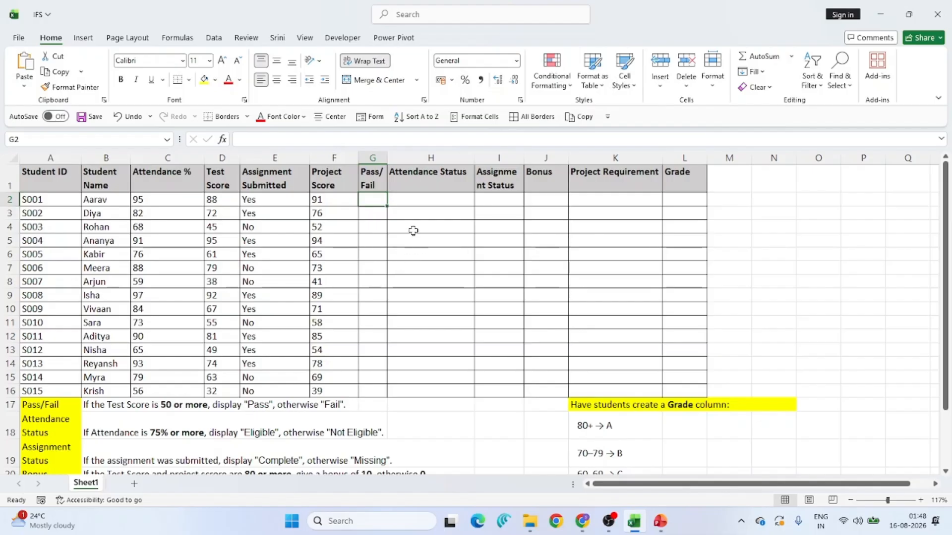
- Enter an IF formula in G2 that shows "Pass" when the test score in D2 is at least 80, otherwise "Fail"
type("=")
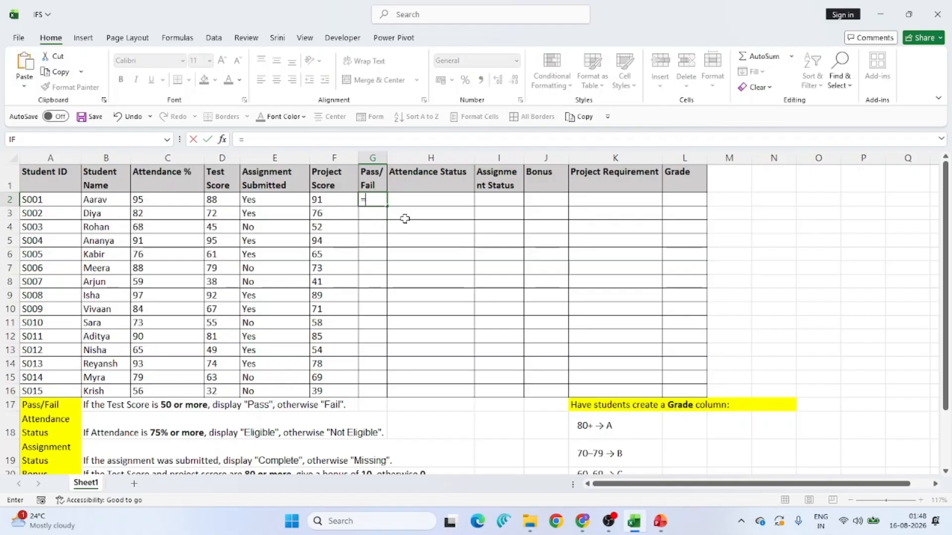
type("if")
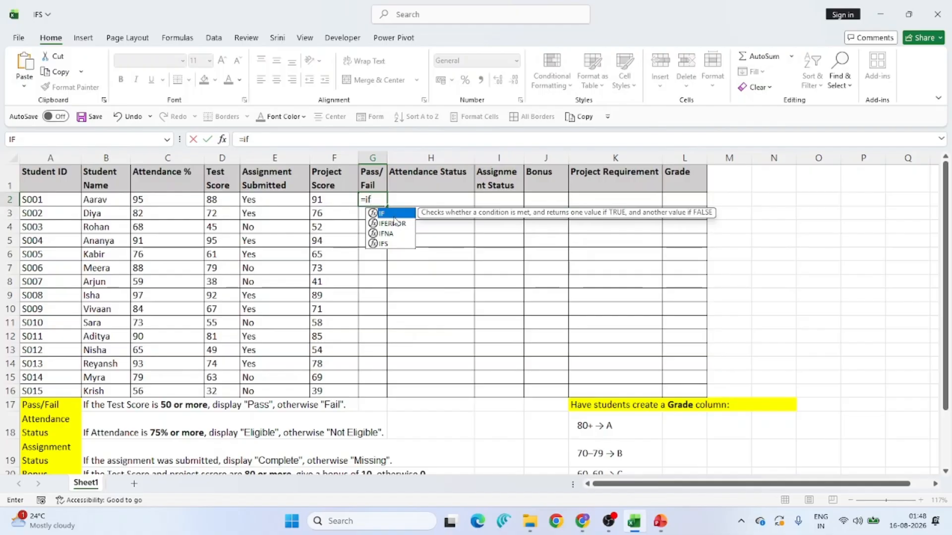
key("Tab")
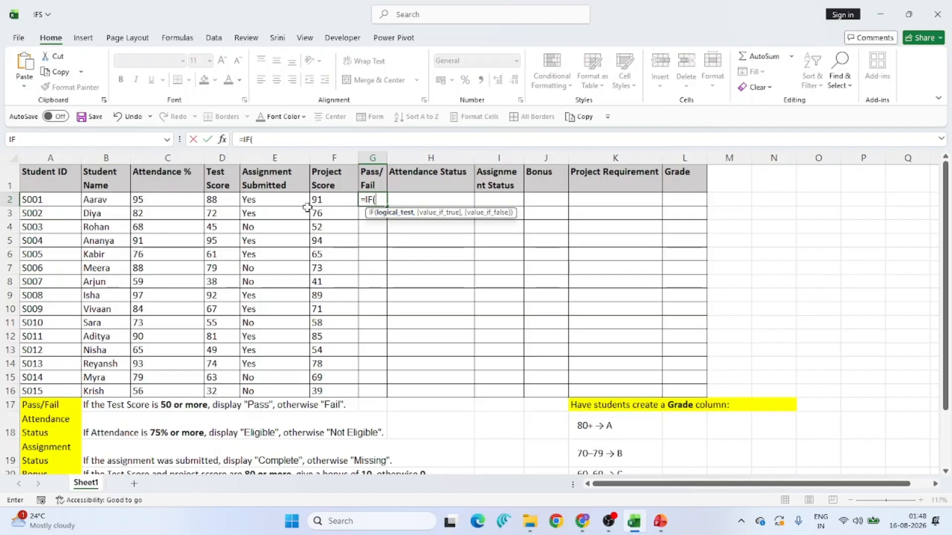
left_click(221, 200)
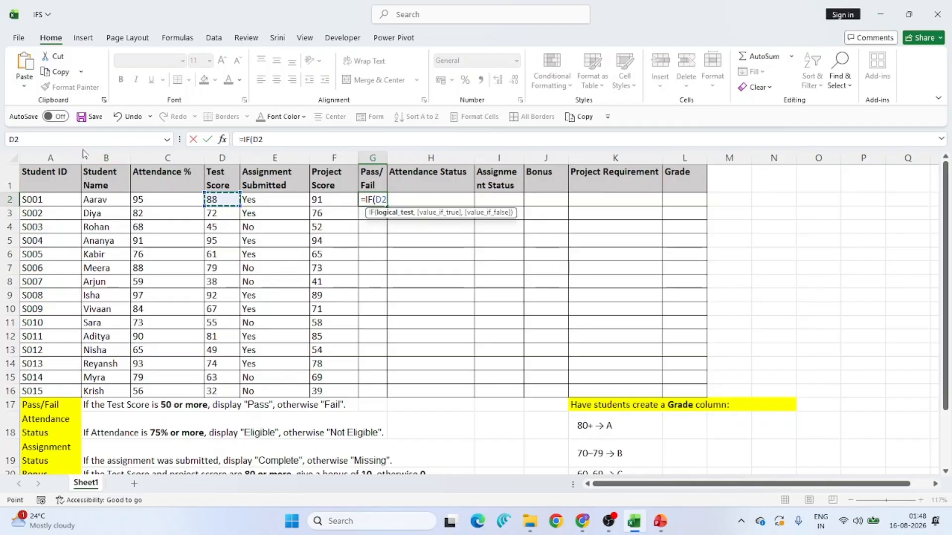
type(">=")
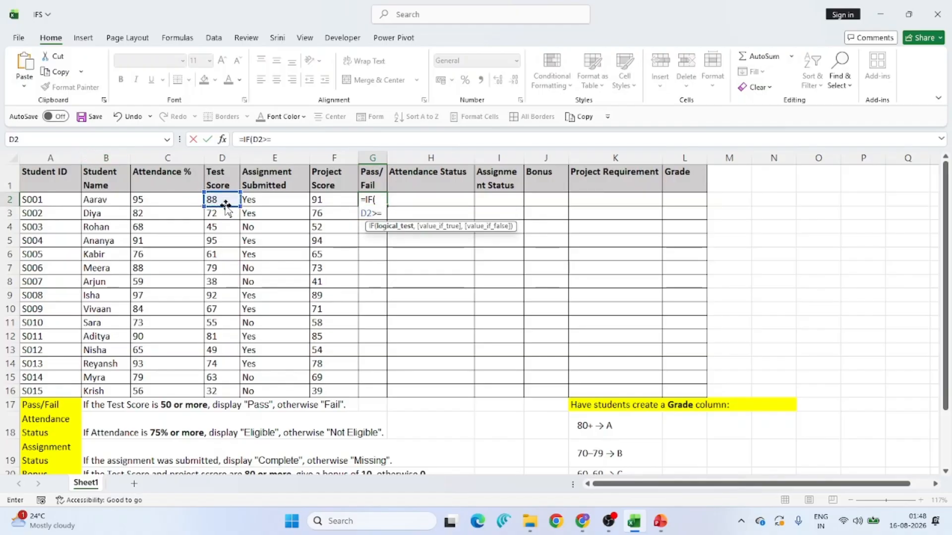
type("80")
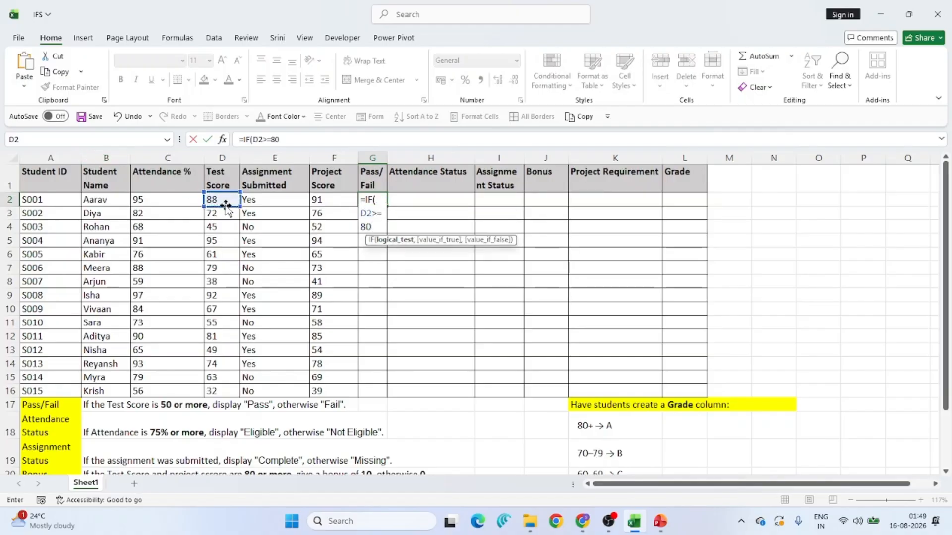
type(",")
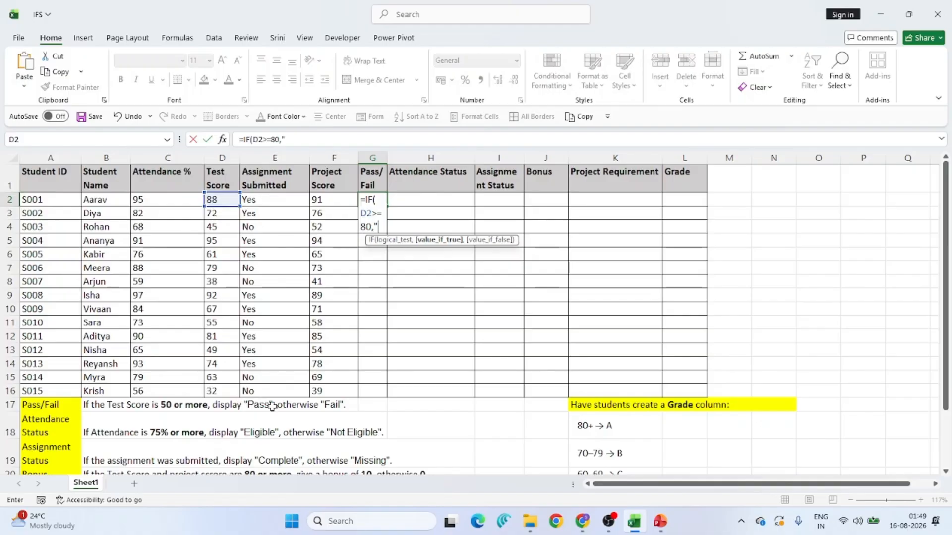
type("ass")
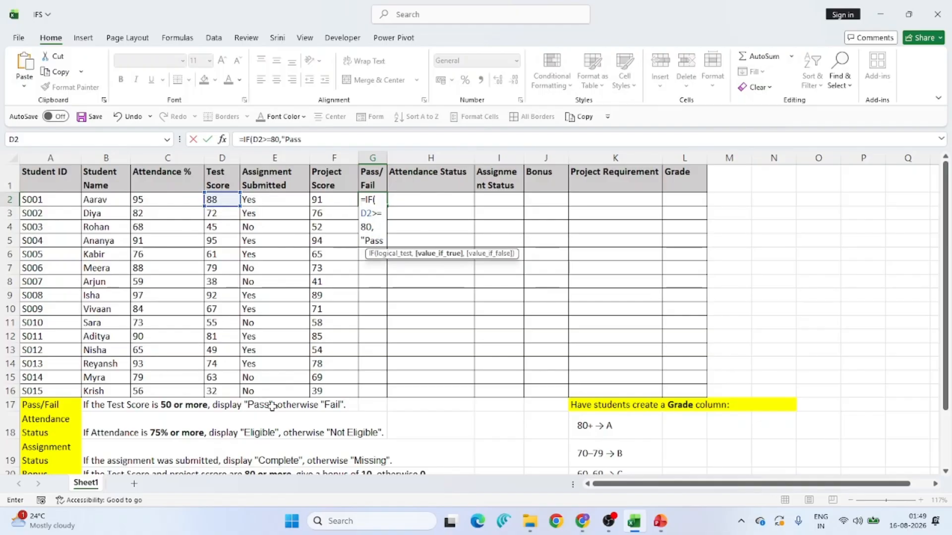
type("\",\"Fai")
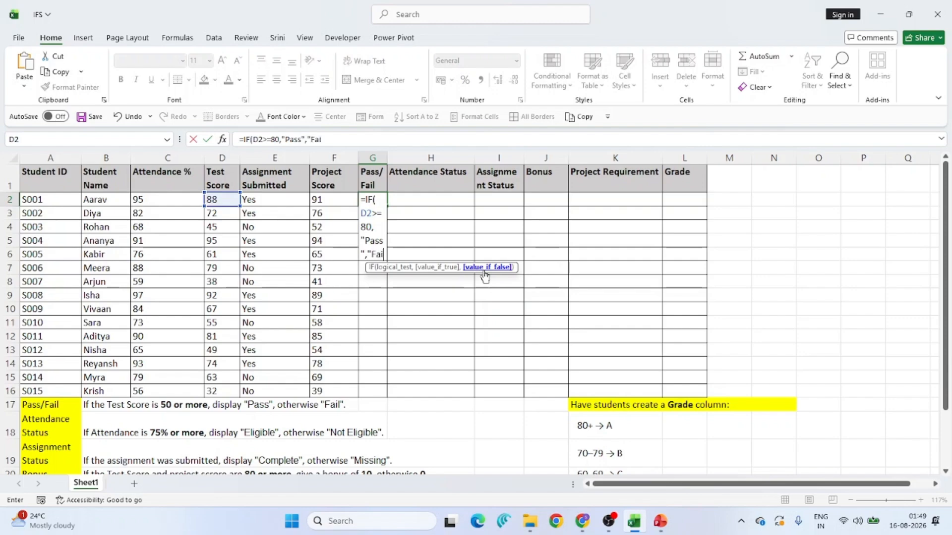
type("l\"")
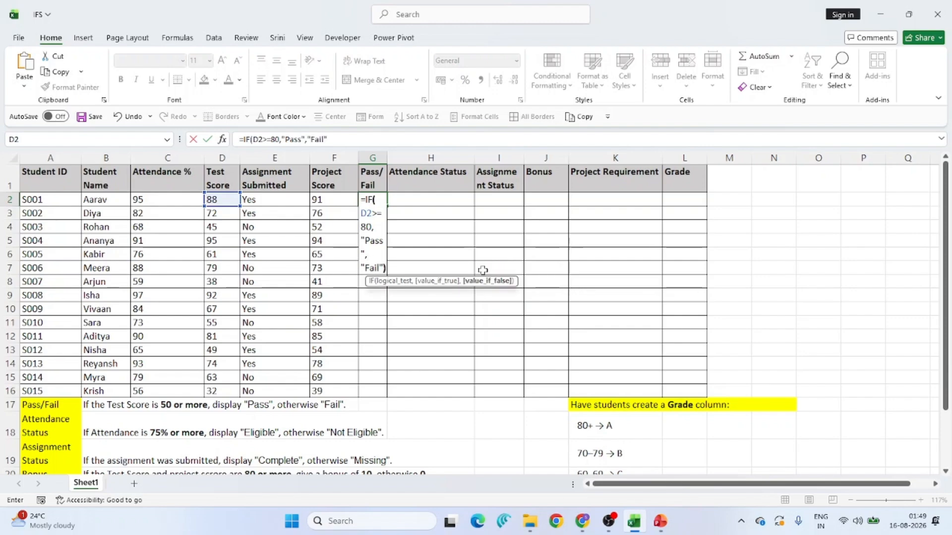
type(")")
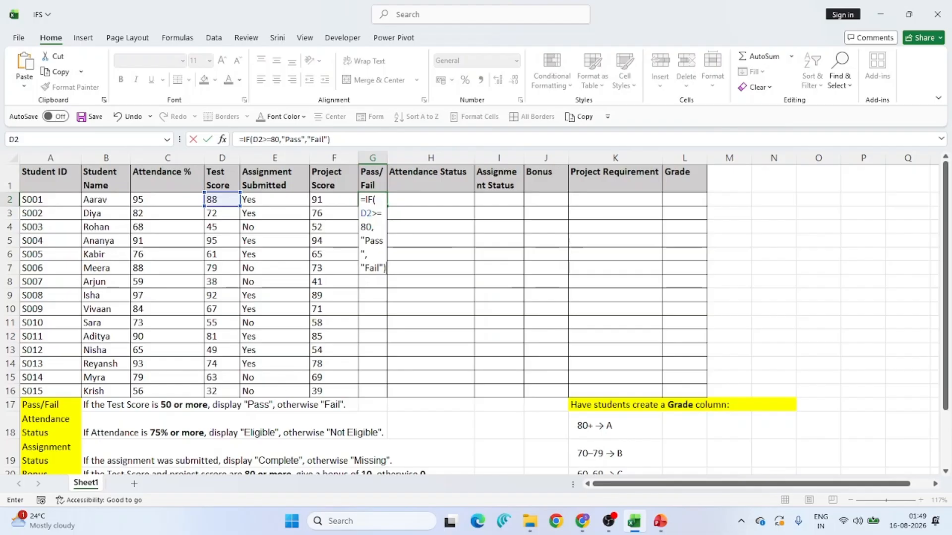
key("Return")
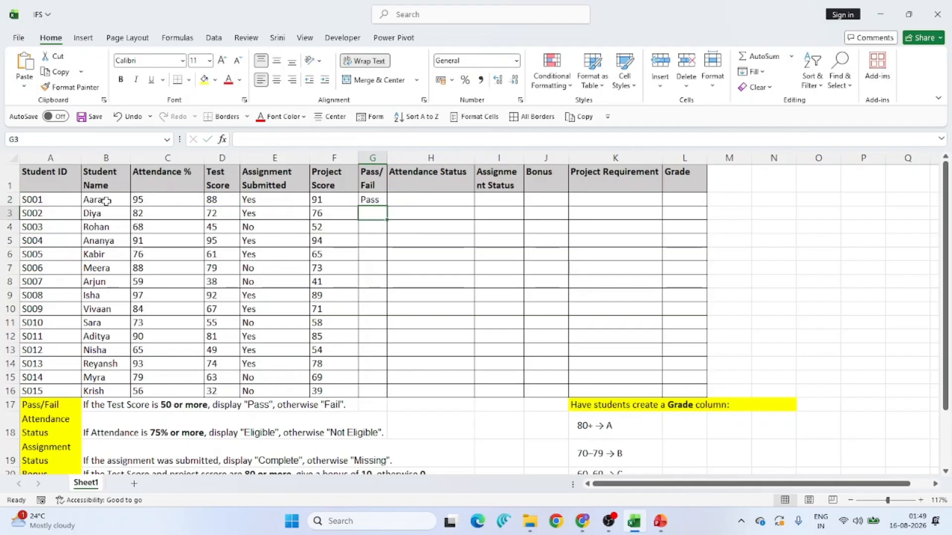
- Edit the Pass/Fail formula in G2 so its test score threshold becomes 50
left_click_drag(106, 199, 372, 197)
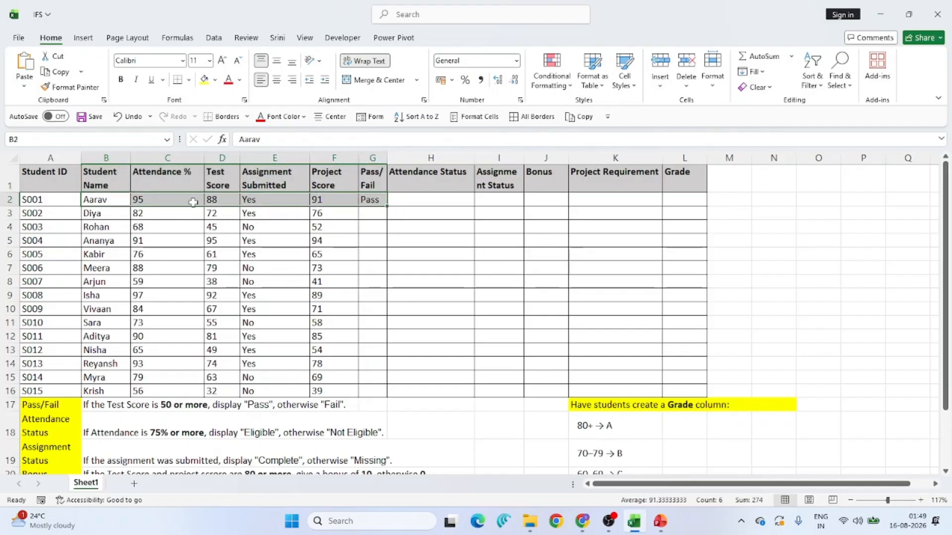
left_click(227, 200)
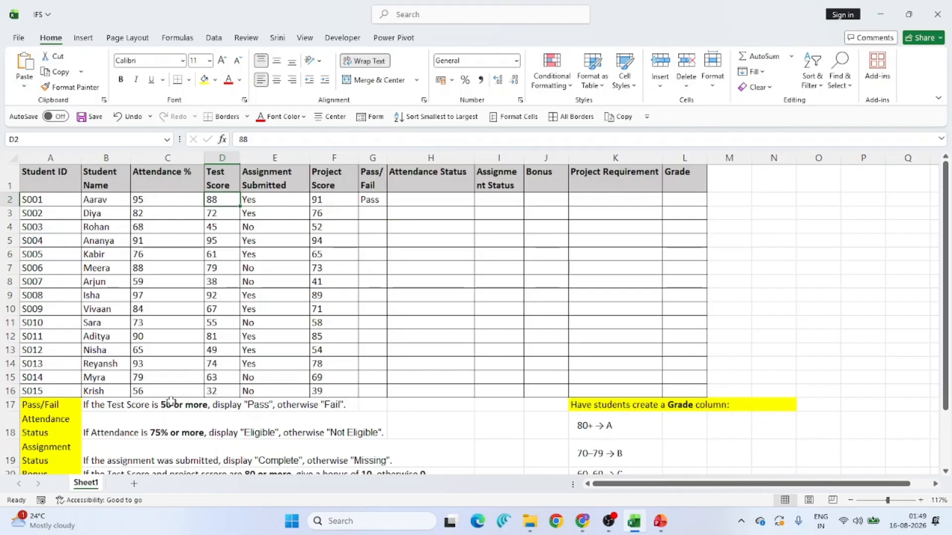
left_click(368, 199)
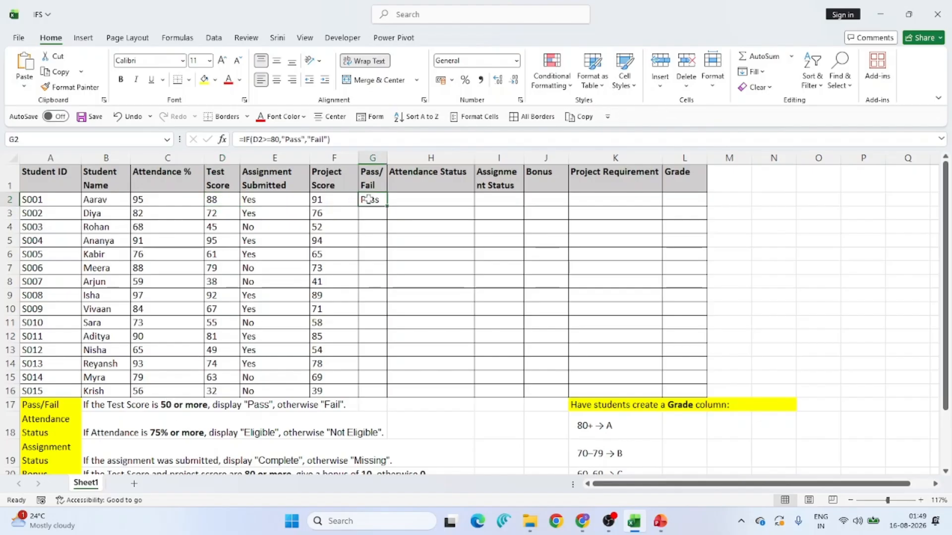
left_click(275, 139)
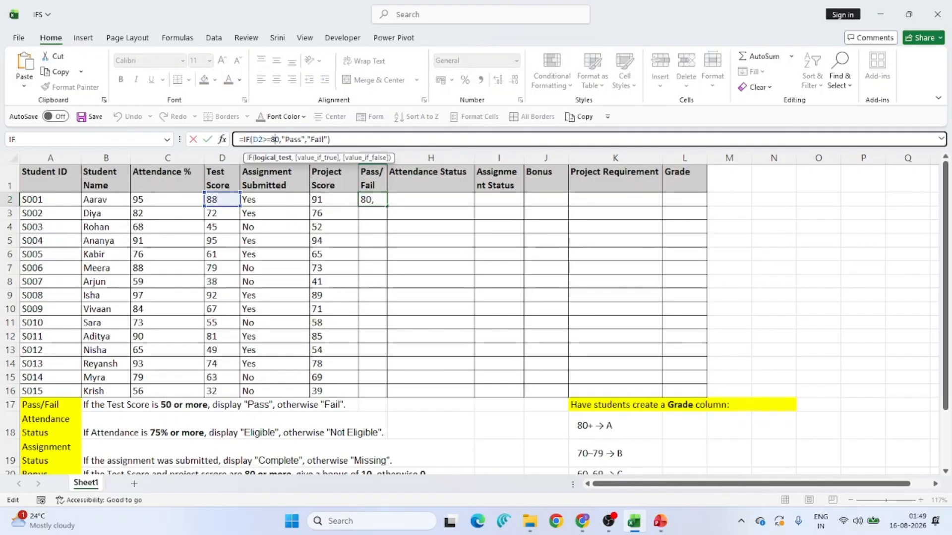
key("BackSpace")
type("8")
key("Return")
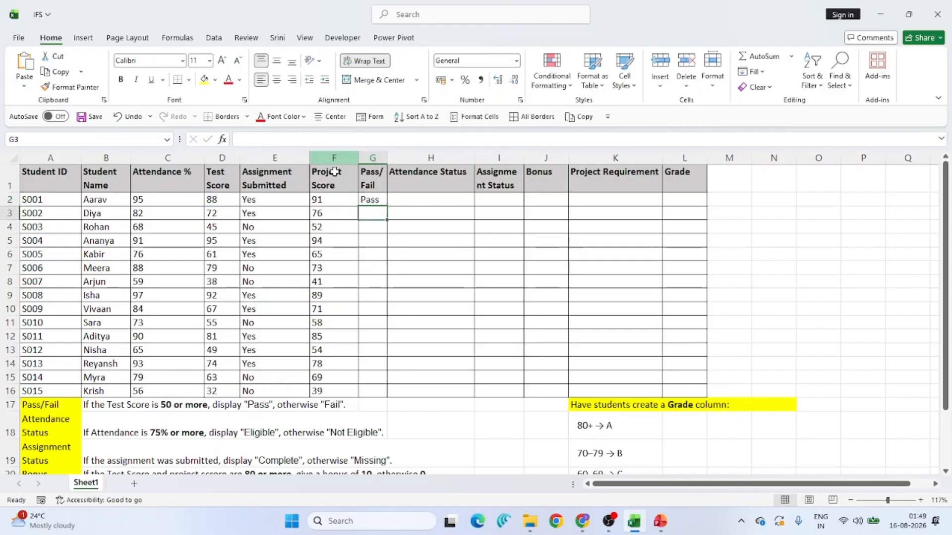
- Copy the Pass/Fail formula from G2 down through G16 for all students
left_click(370, 199)
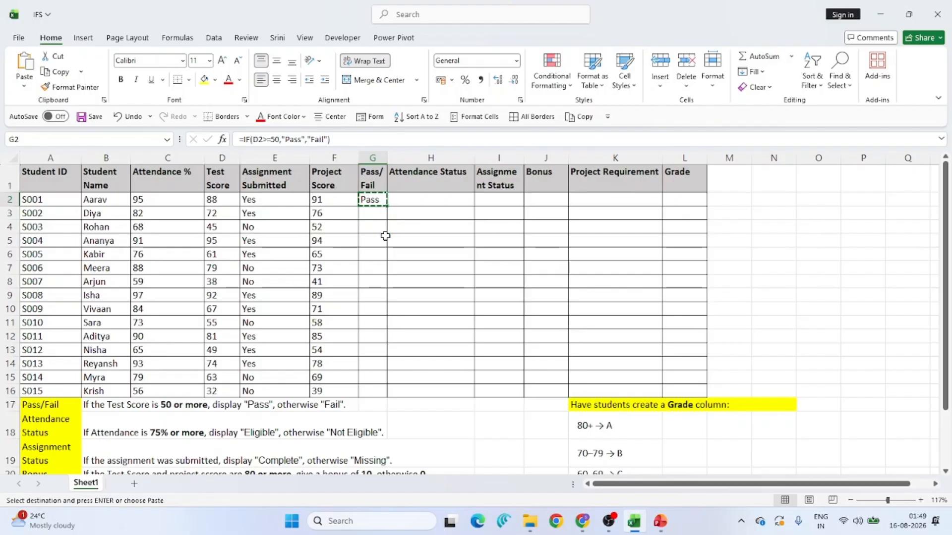
left_click(370, 392, "shift")
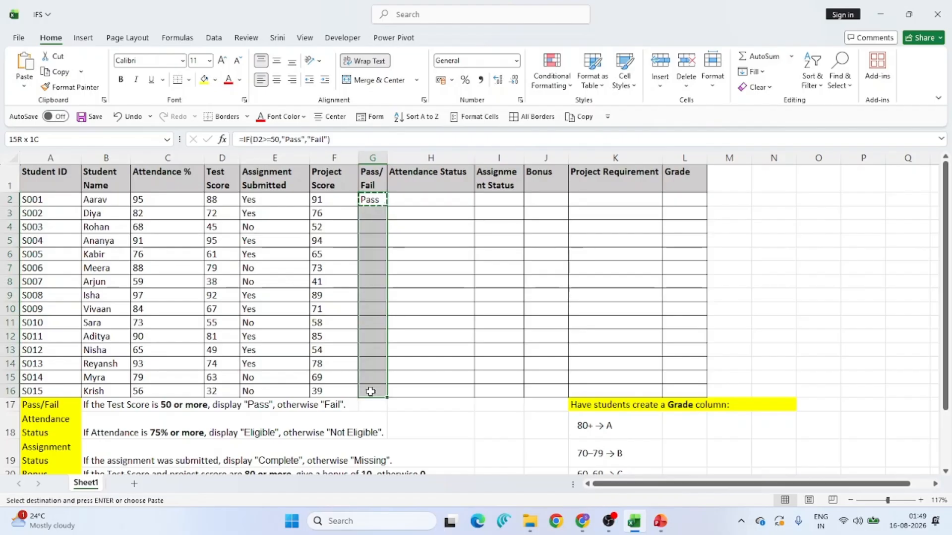
type("Pass Fail Pass Pass Pass Fail Pass Pass Pass Pass Fail Pass Pass Fail")
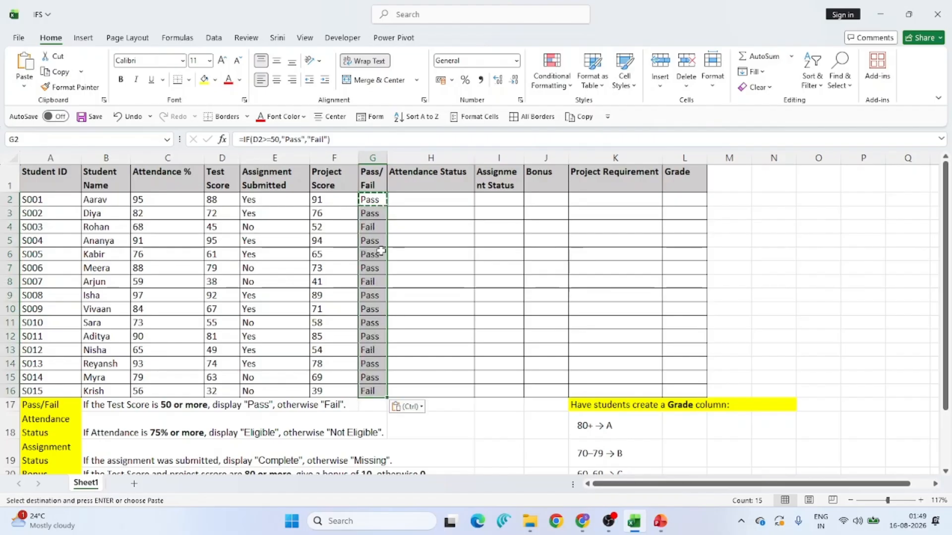
left_click(373, 199)
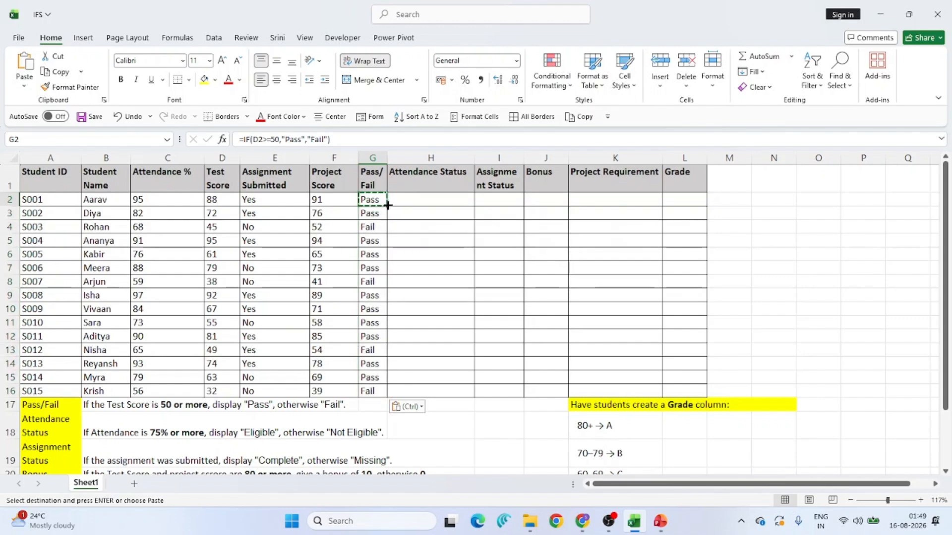
left_click_drag(388, 205, 387, 395)
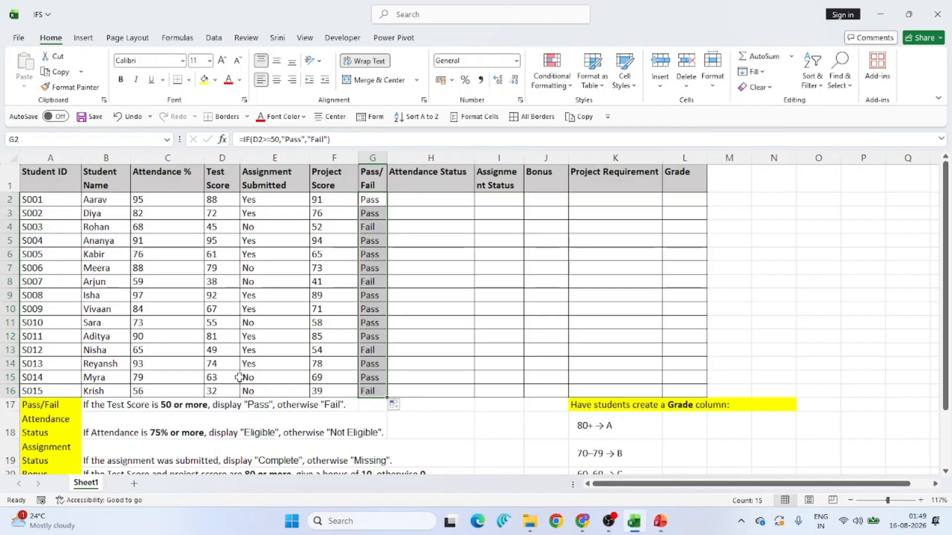
- Examine the attendance percentages and the Attendance Status rule below the table
left_click(10, 391)
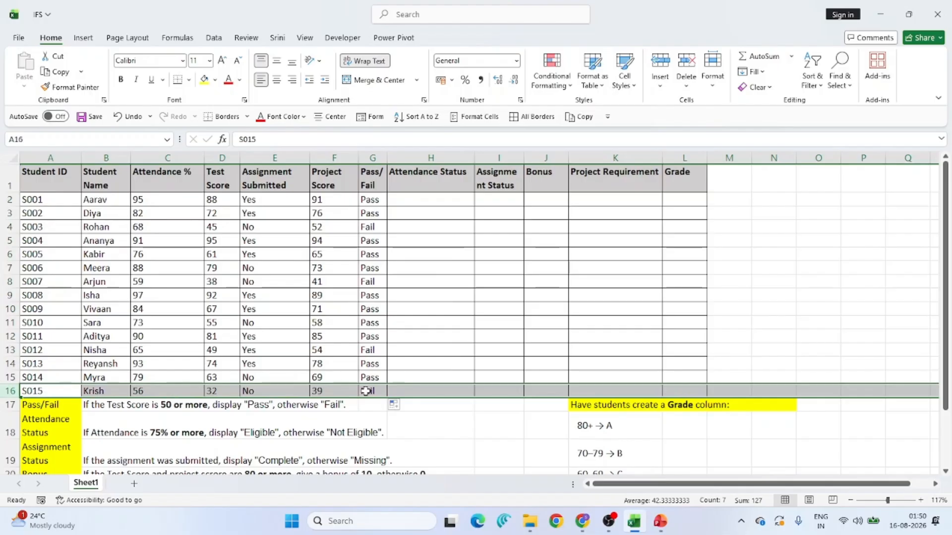
left_click(219, 391)
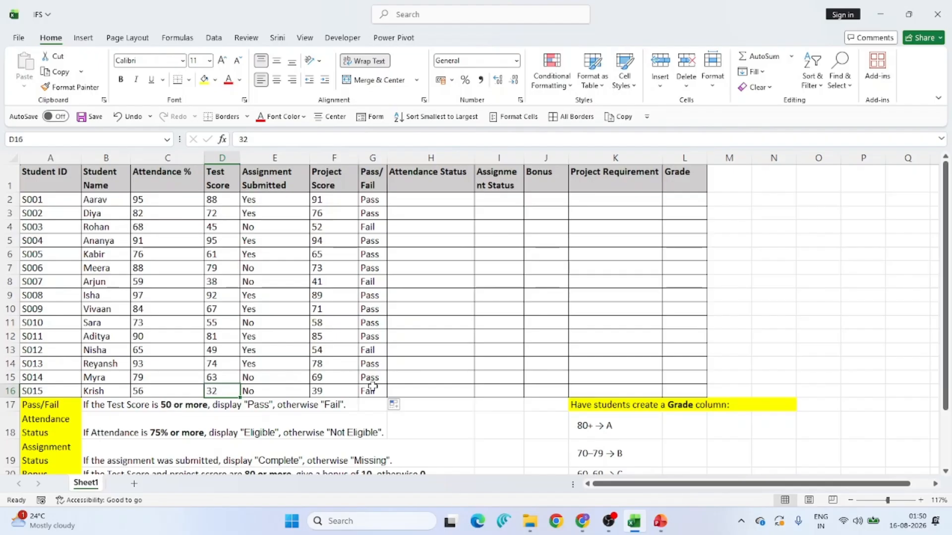
left_click(421, 197)
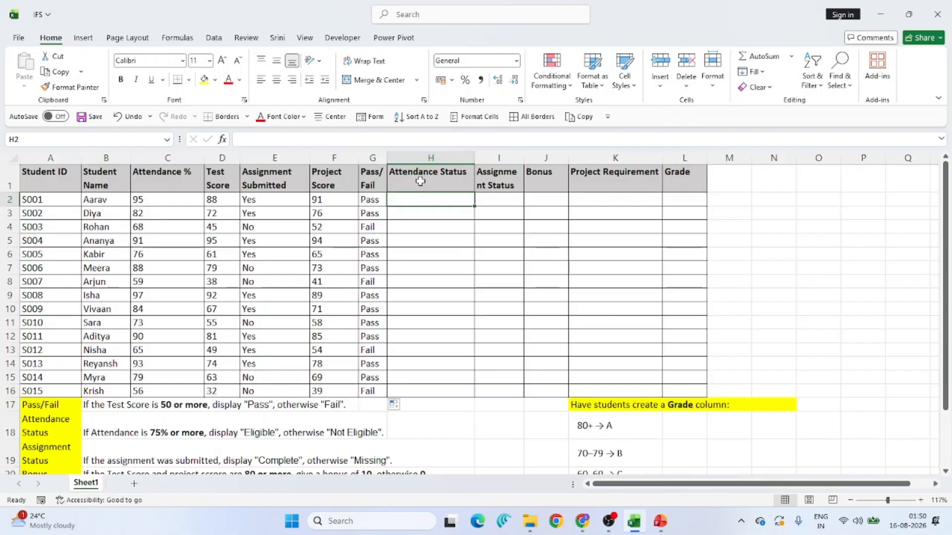
left_click(188, 176)
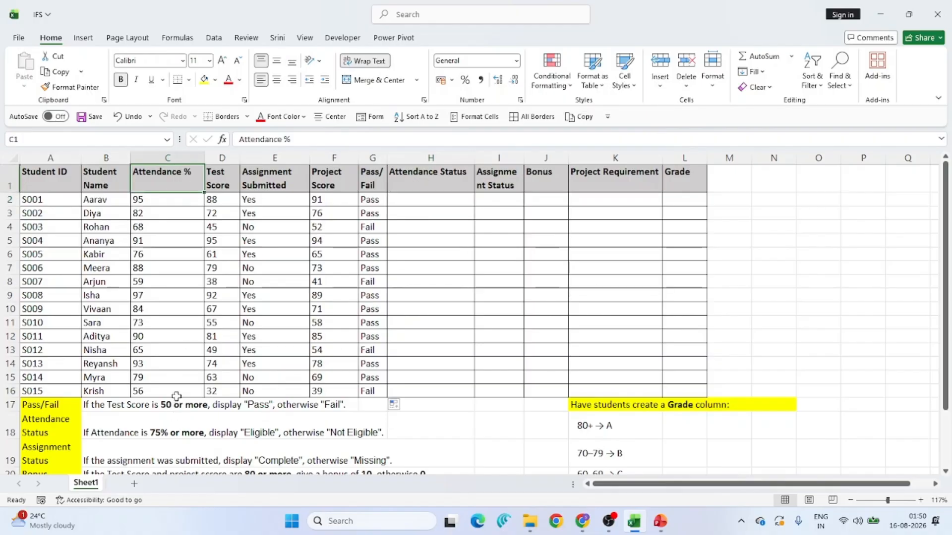
left_click(176, 397, "shift")
key("F2")
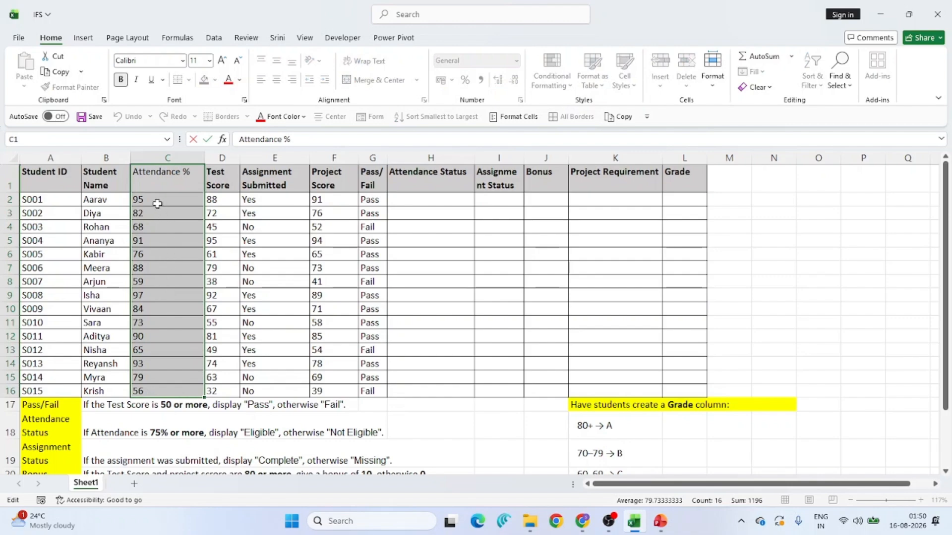
left_click(158, 256)
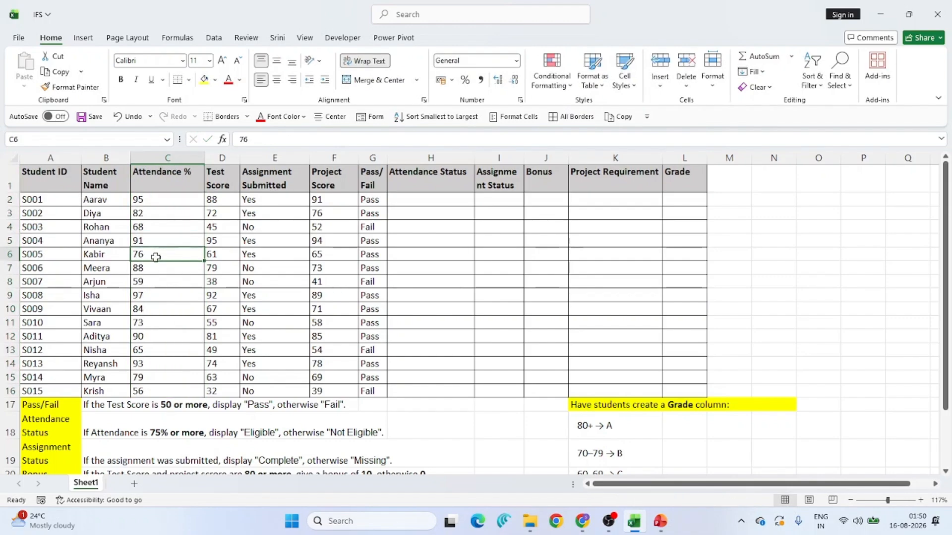
left_click(63, 429)
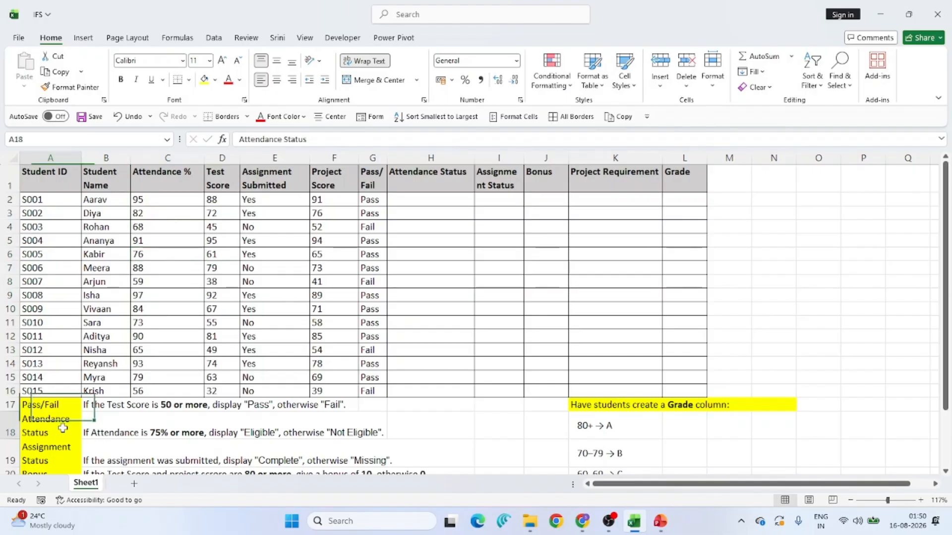
left_click(103, 430)
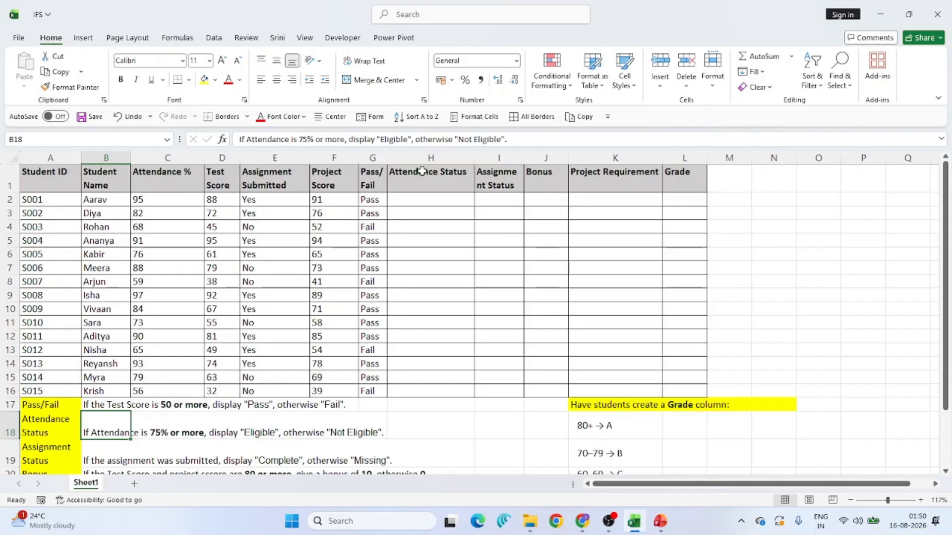
- Enter an IF formula in H2 that shows "Eligible" when attendance in C2 is at least 75, otherwise "Not Eligible"
left_click(421, 198)
type("=IF(")
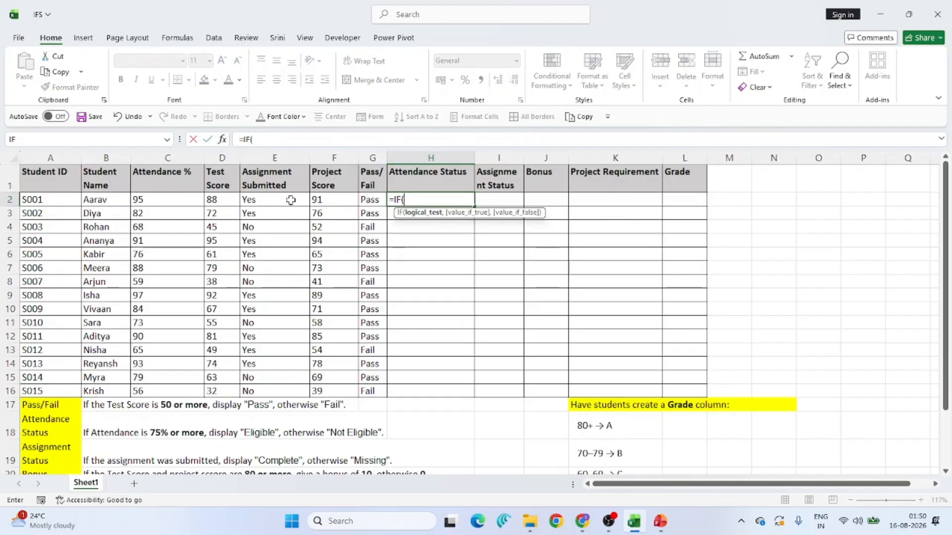
left_click(178, 200)
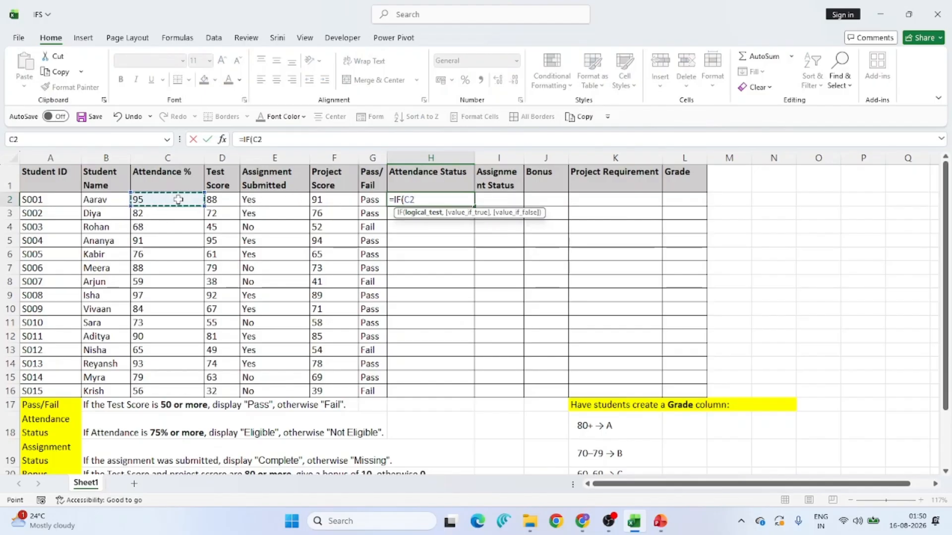
type(">=75")
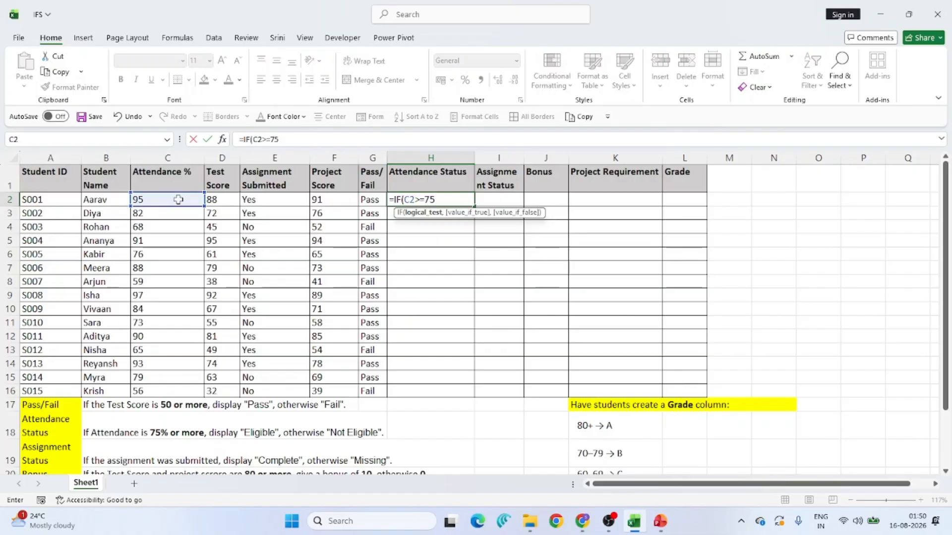
type(",")
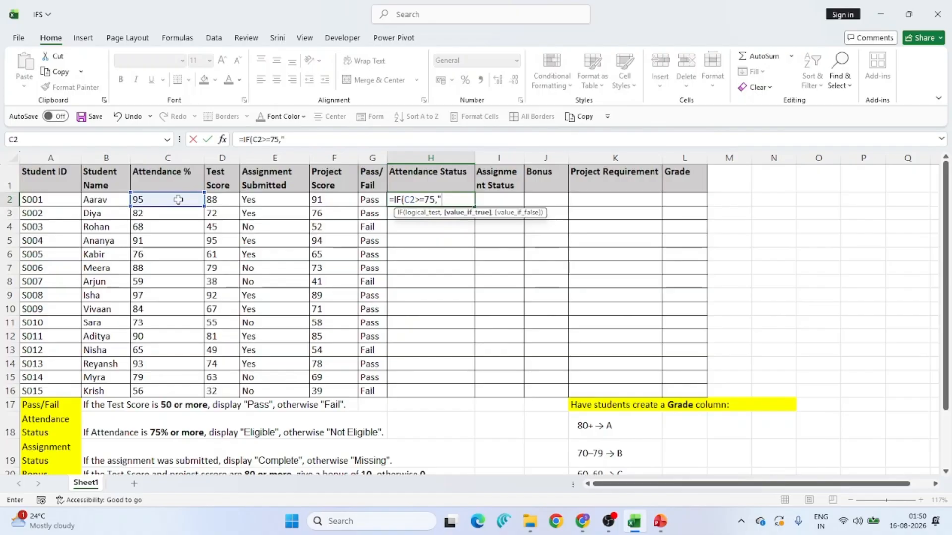
type("\"Eligible\"")
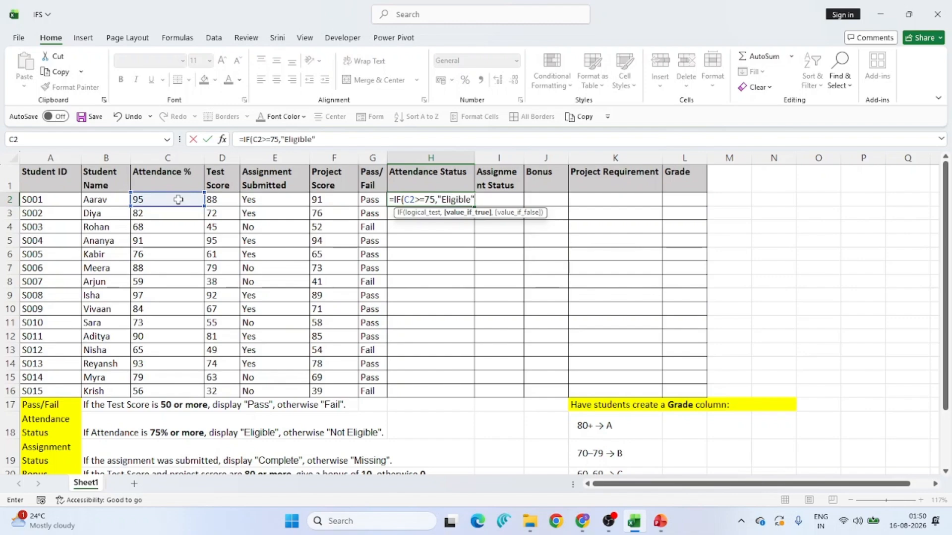
type(",\"Not E")
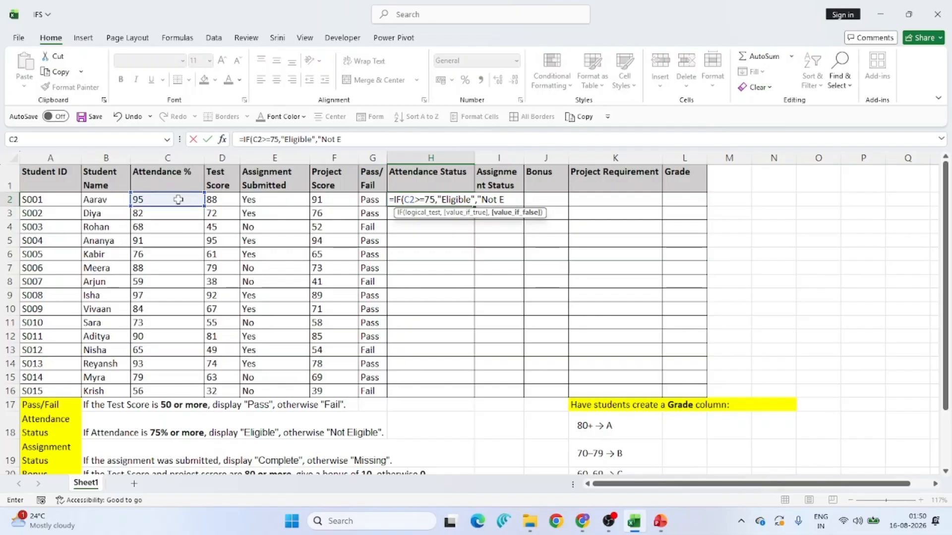
type("li")
type("gig")
type(")")
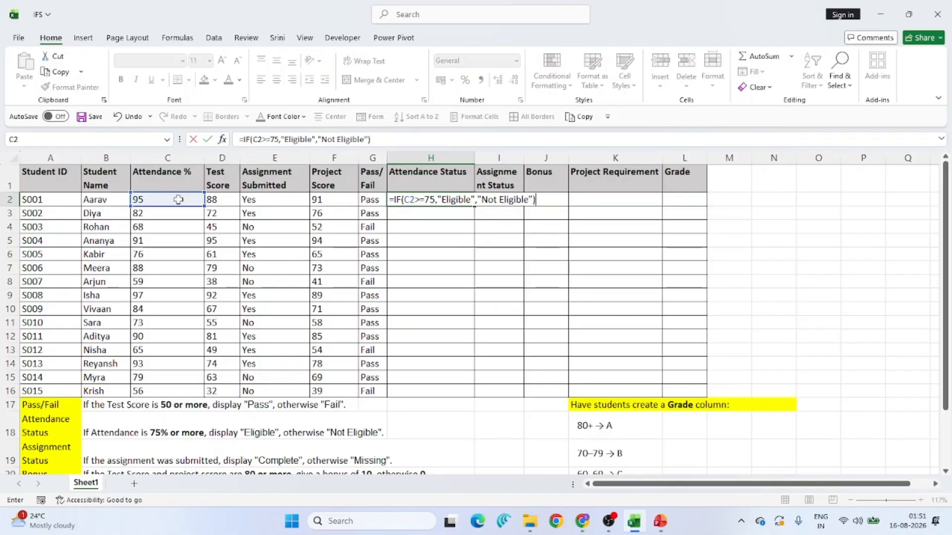
key("Return")
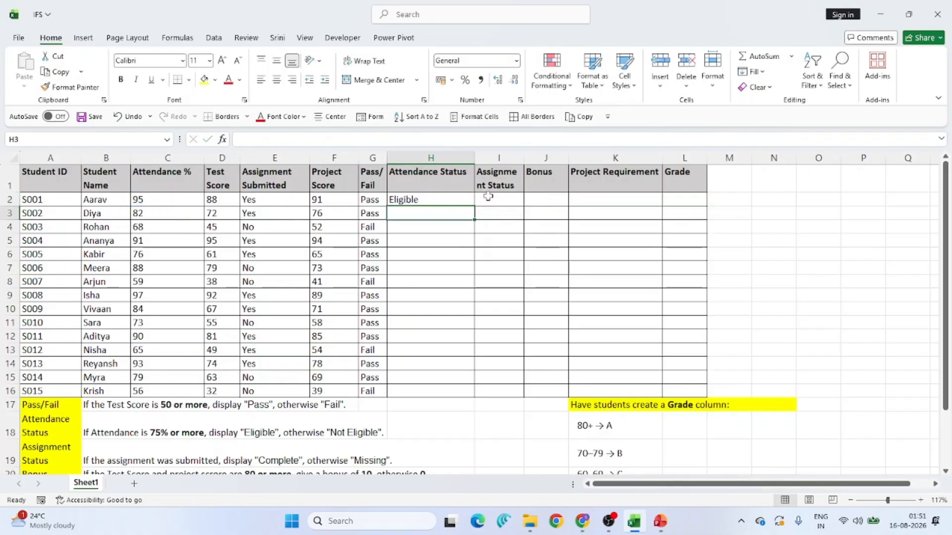
- Copy the Attendance Status formula from H2 down through H16 for all students
left_click(462, 199)
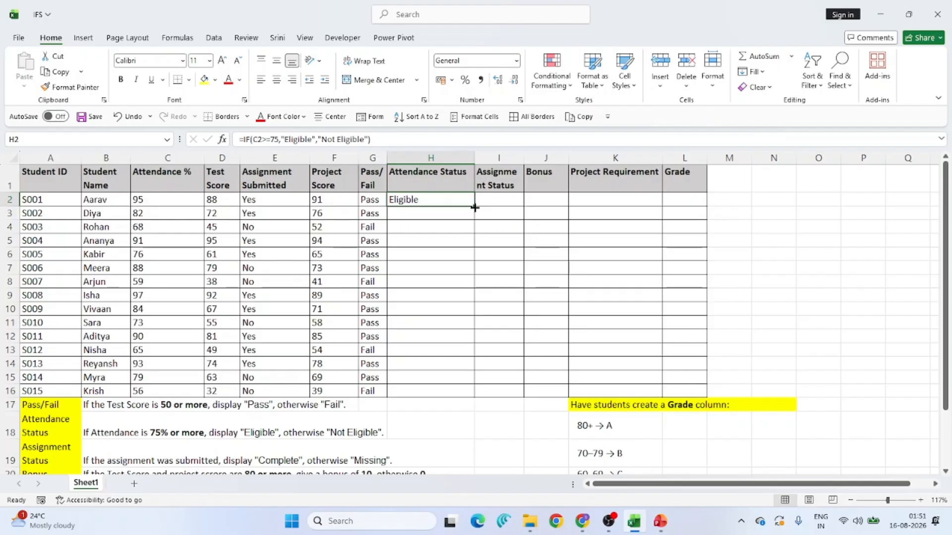
left_click_drag(475, 207, 466, 394)
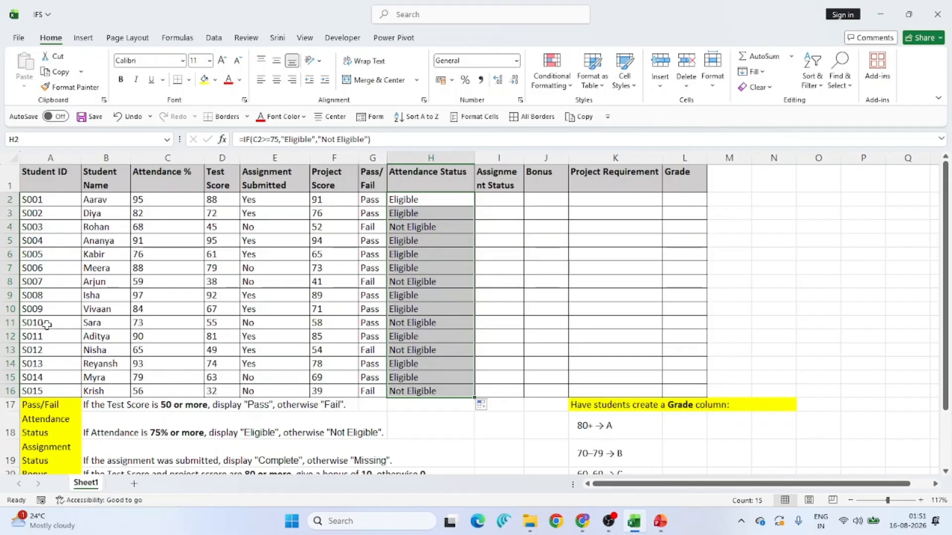
left_click(9, 323)
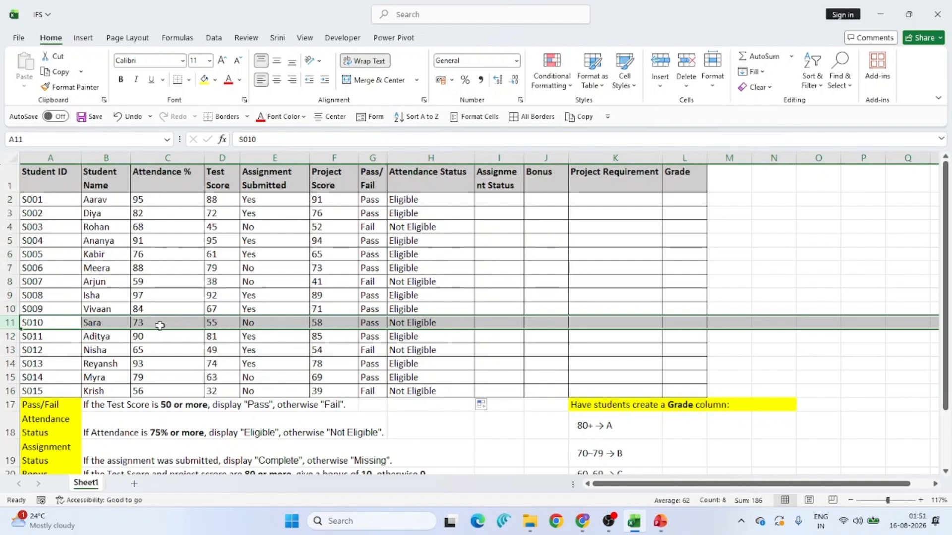
- Widen the Assignment Status column so its header fits
left_click(498, 204)
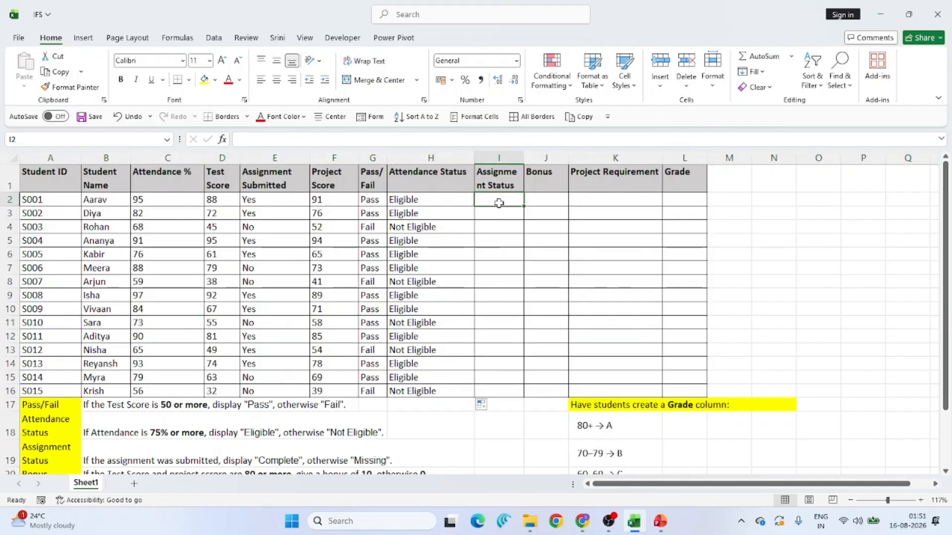
left_click_drag(525, 160, 540, 160)
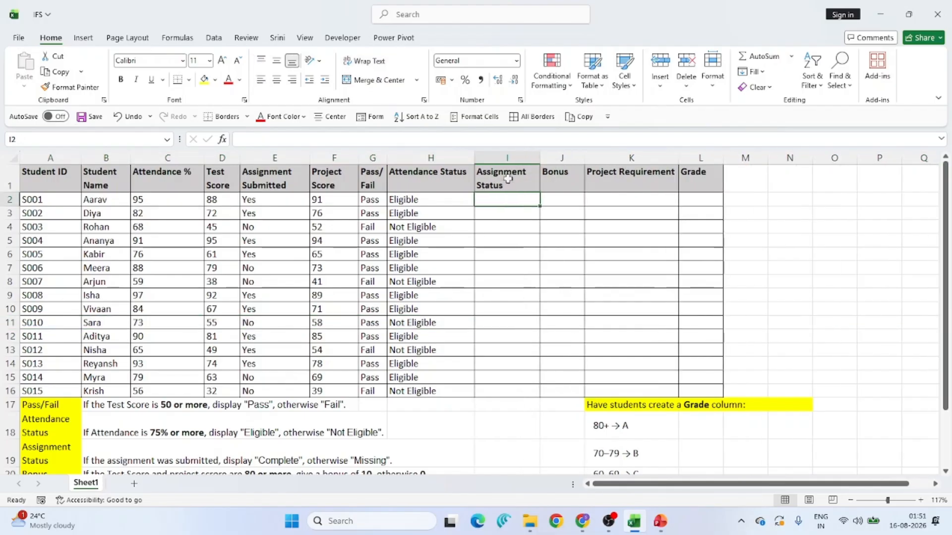
left_click(48, 460)
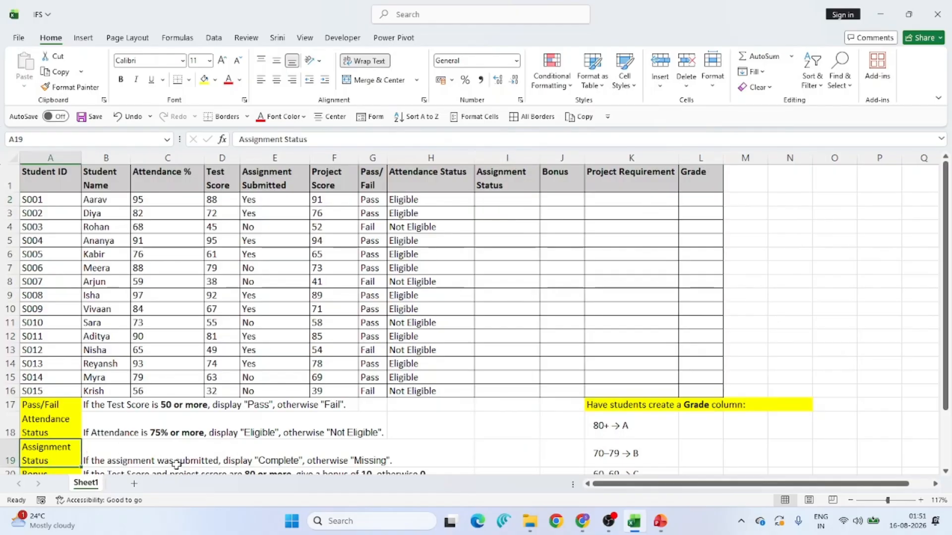
- Enter an IF formula in I2 that shows "Complete" when E2 equals "Yes", otherwise "Missing"
left_click(279, 202)
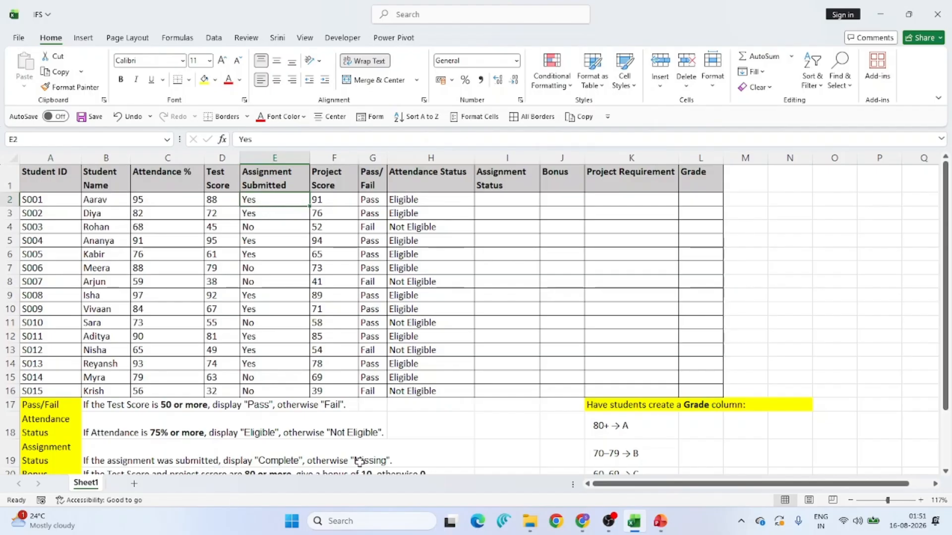
right_click(522, 204)
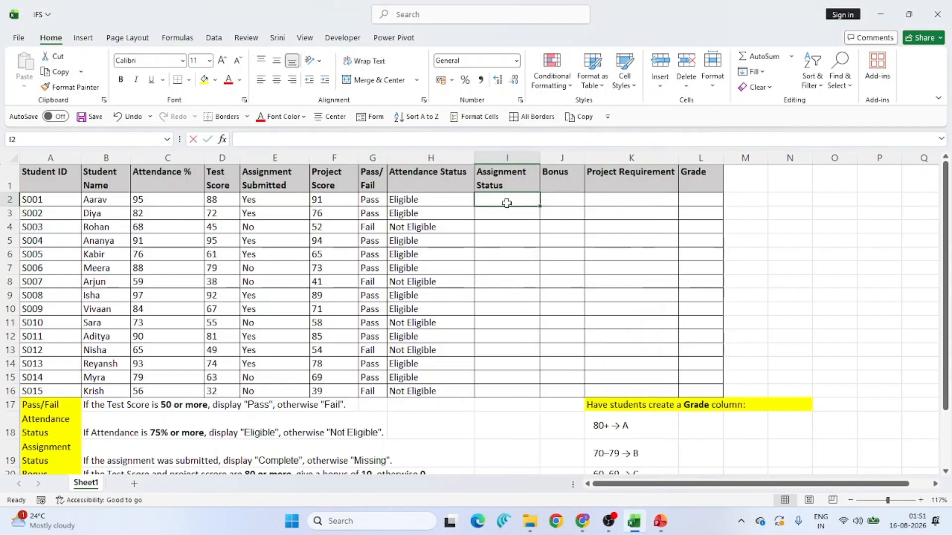
type("=IF(")
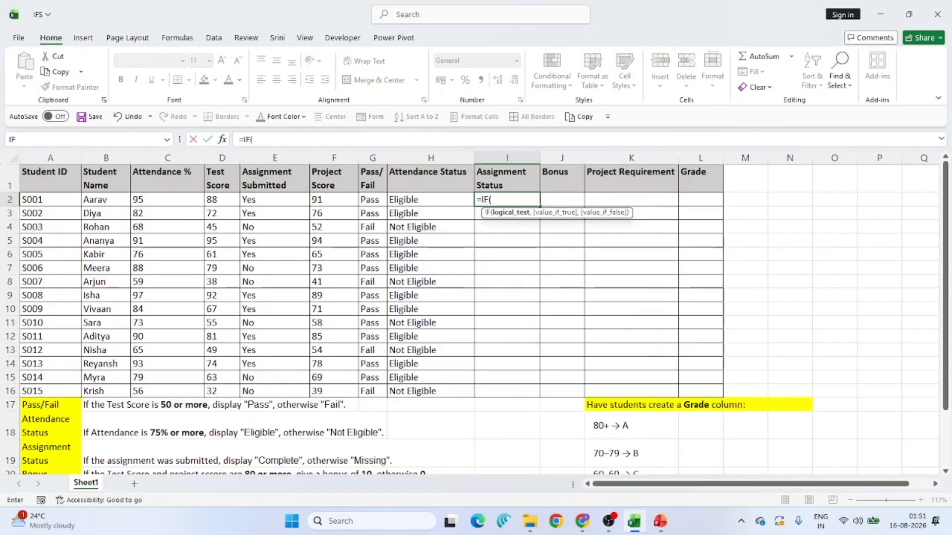
left_click(270, 200)
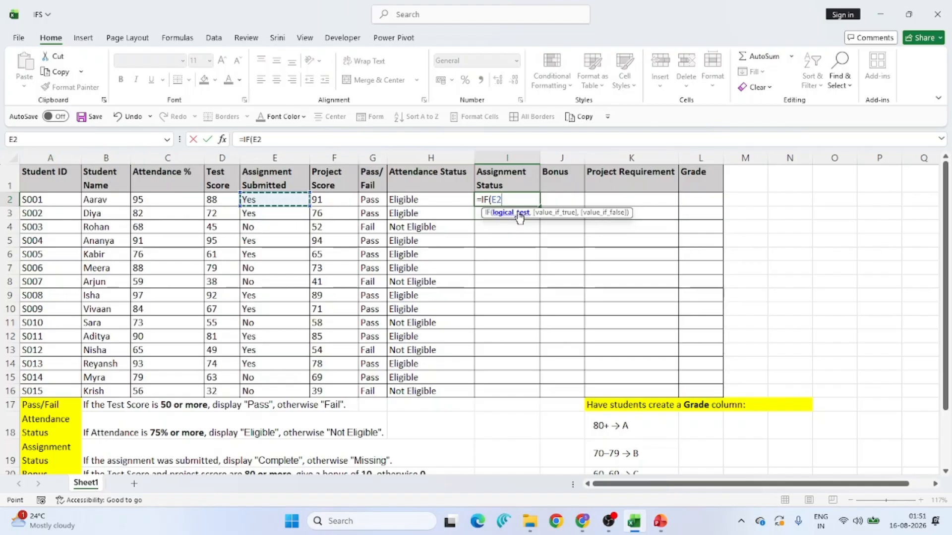
type("=\"Yes")
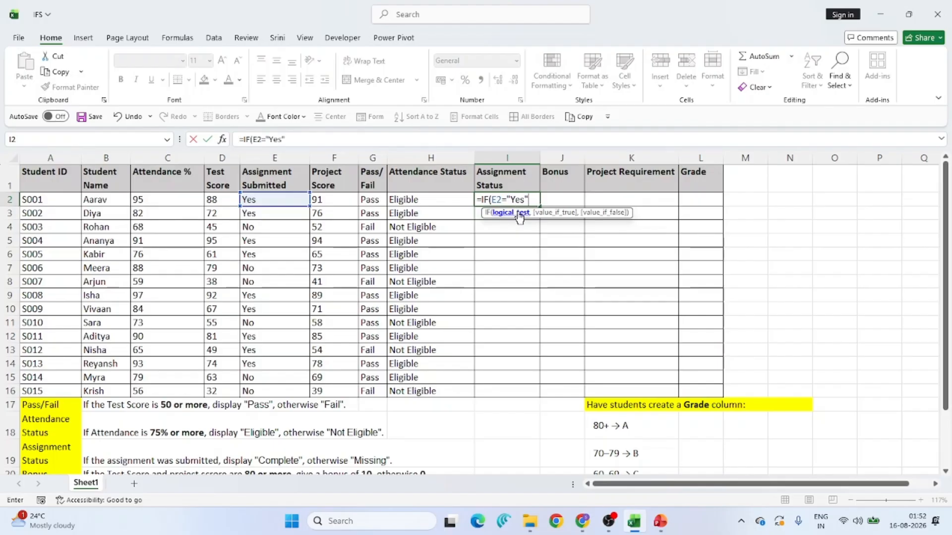
type("\",")
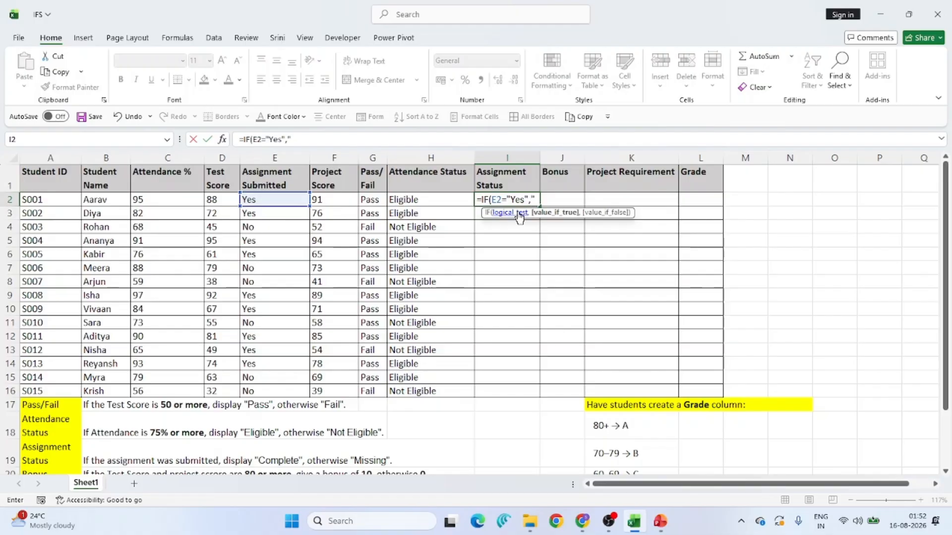
type("\"Complete\",")
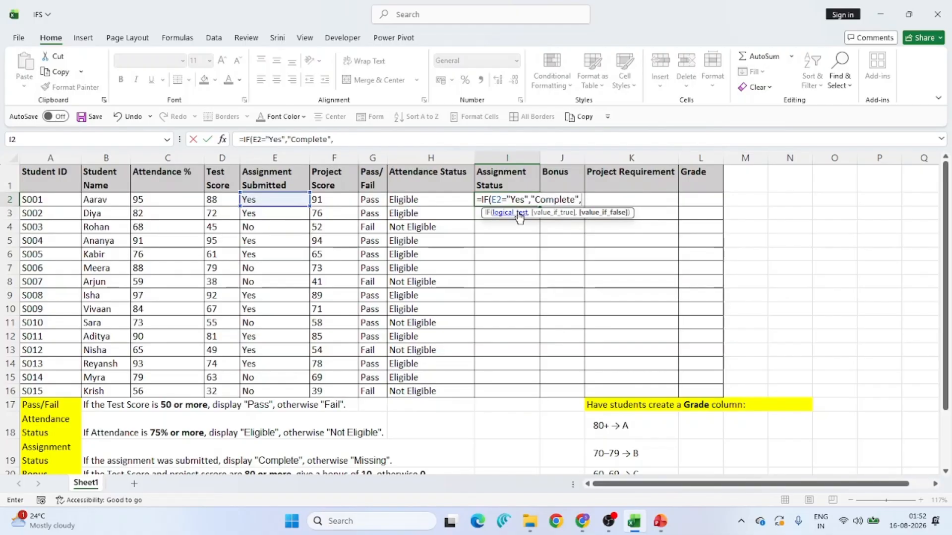
type("\"Missing\"")
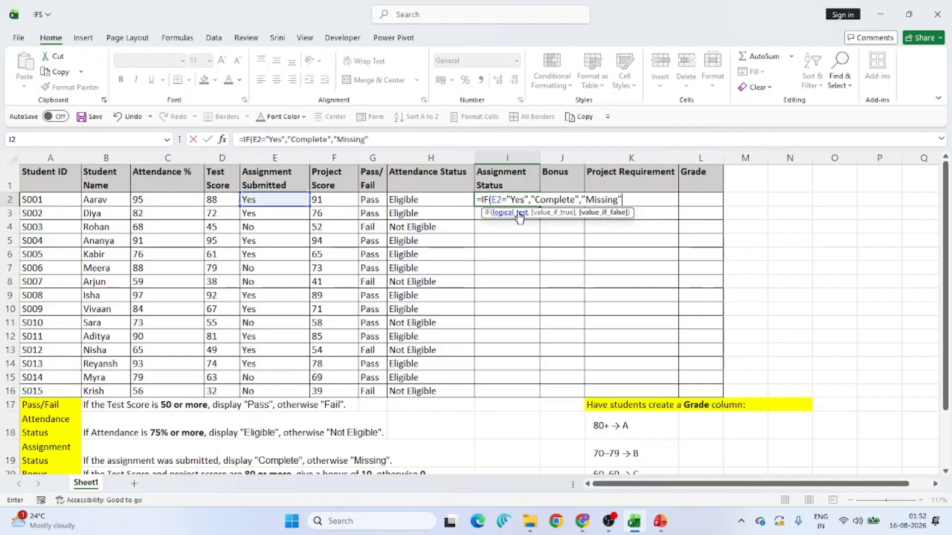
type(")")
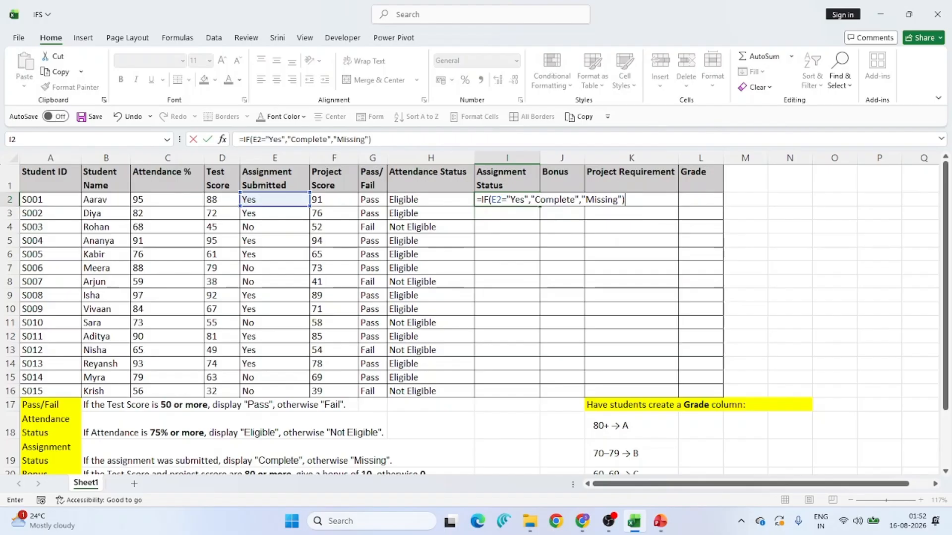
key("Return")
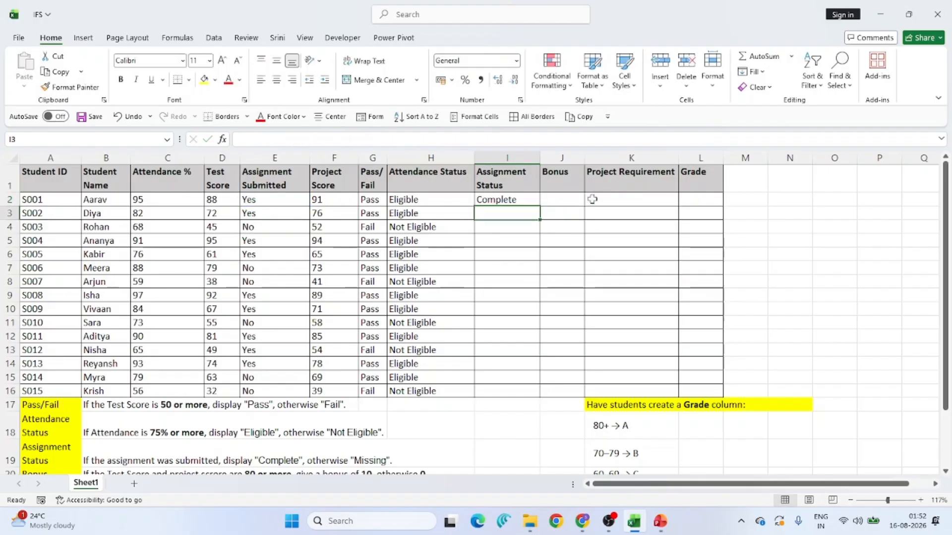
- Try auto-filling the Assignment Status formula down the whole column, and undo that fill
left_click(535, 201)
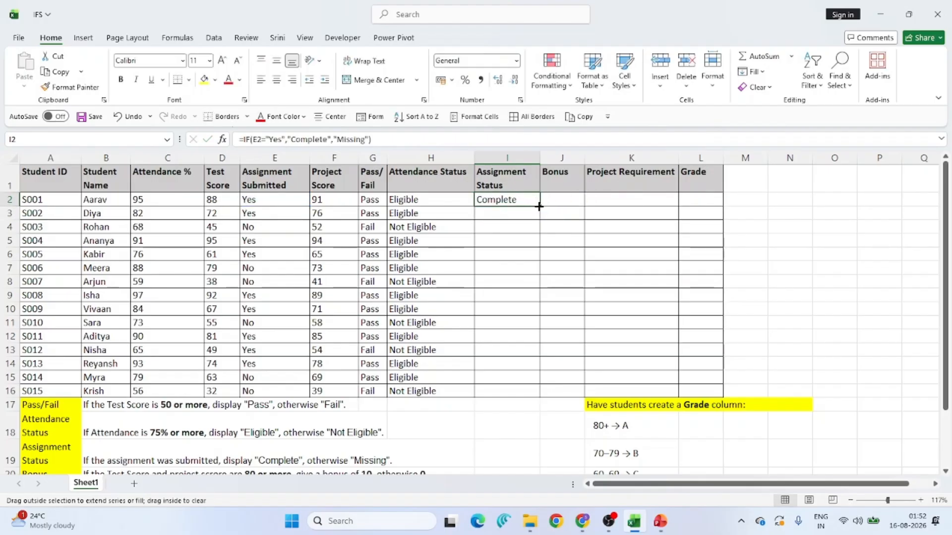
double_click(539, 205)
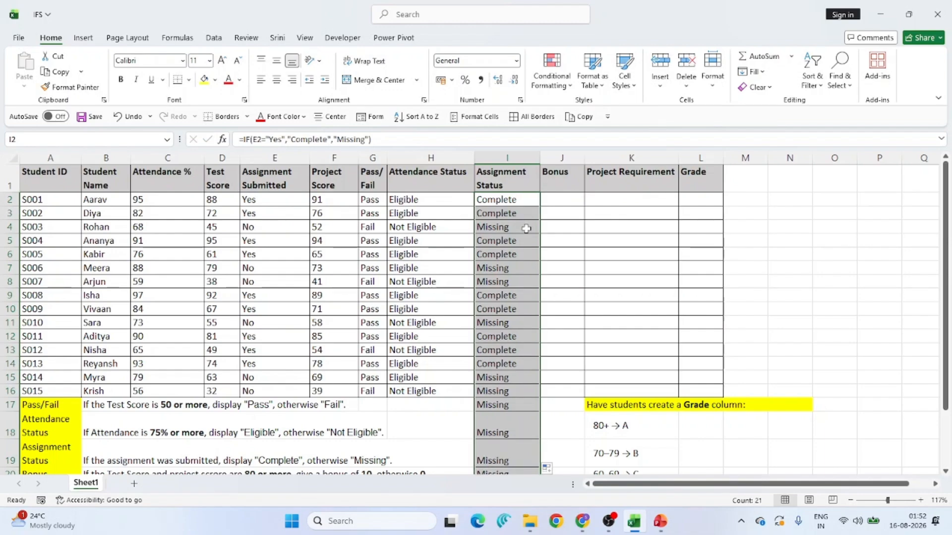
key("F2")
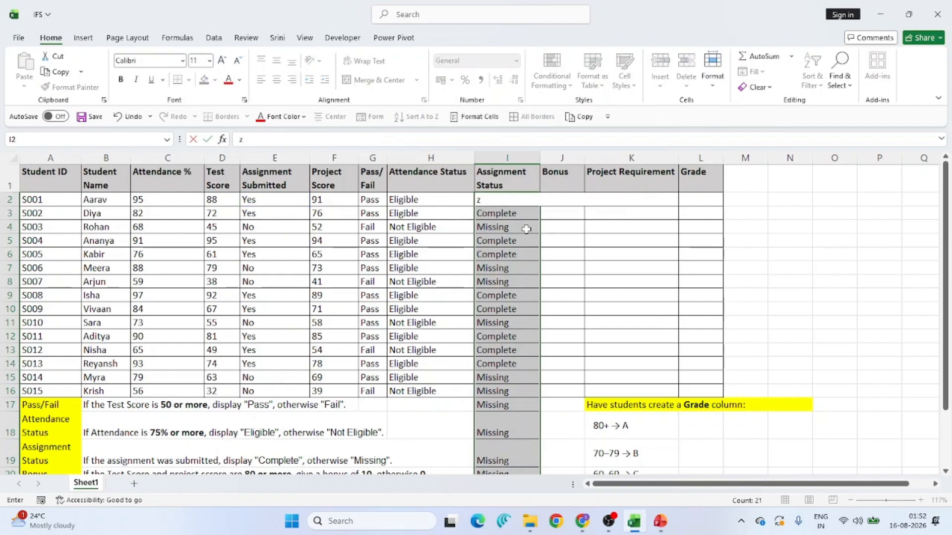
key("Escape")
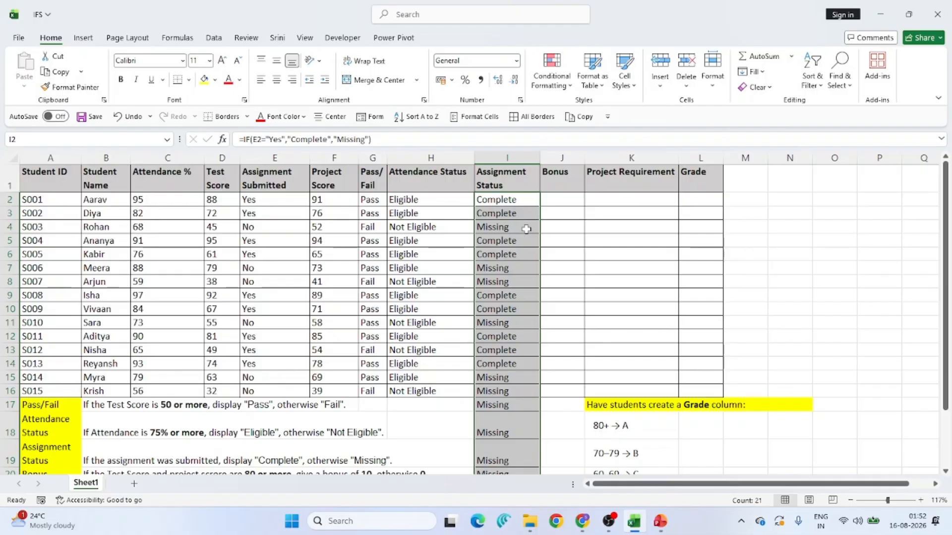
key("ctrl+z")
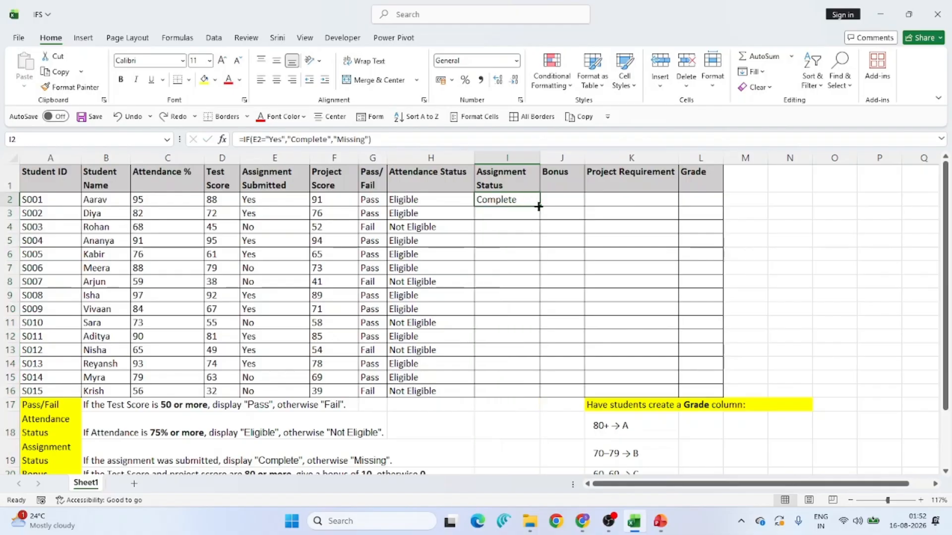
- Copy the Assignment Status formula from I2 down through I16 for all students
left_click_drag(539, 207, 538, 394)
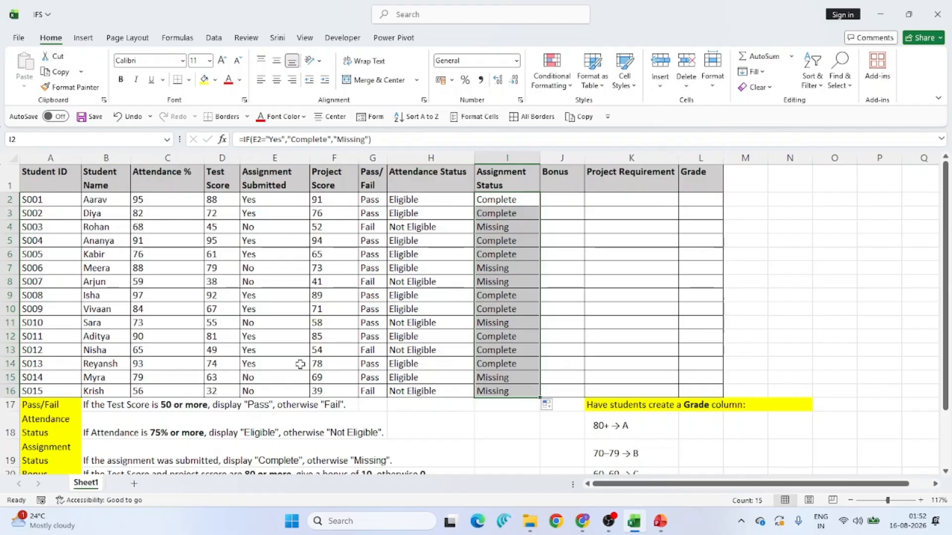
left_click(10, 377)
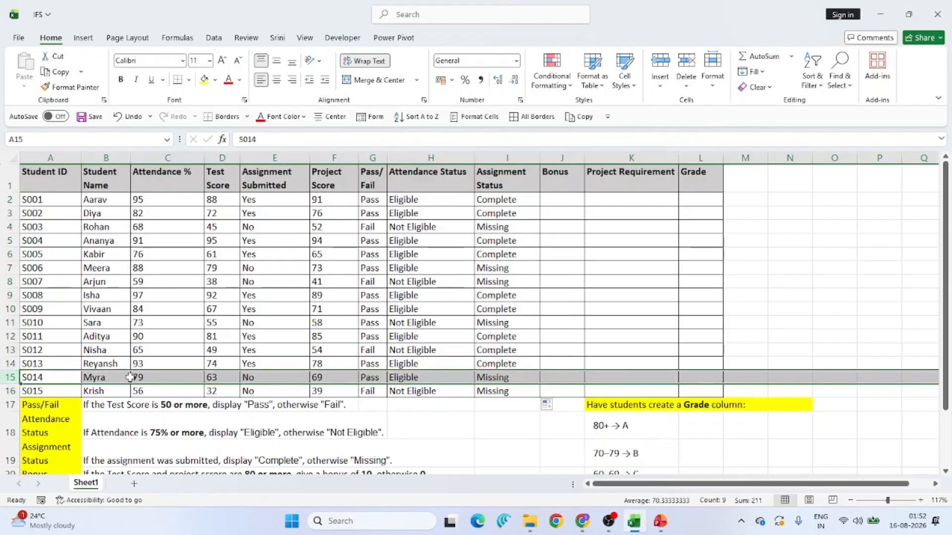
left_click(262, 377)
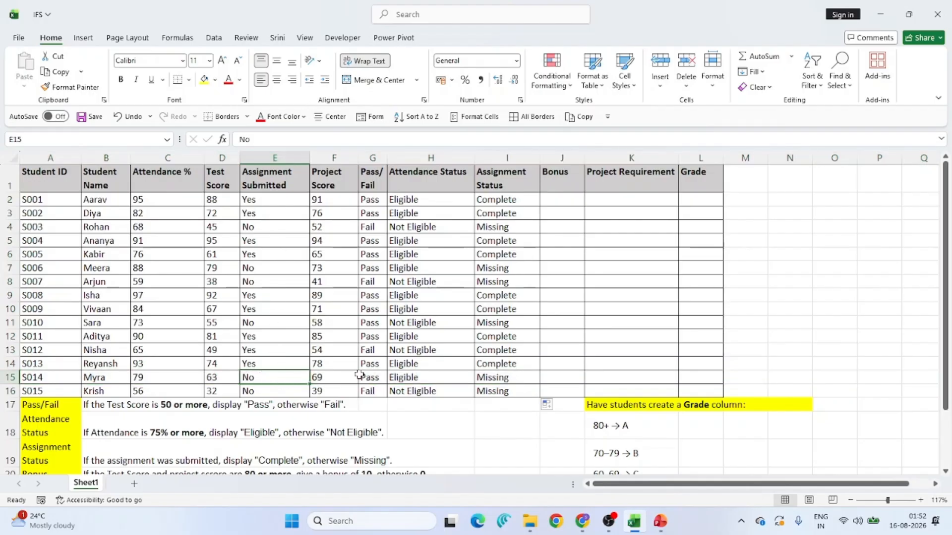
left_click(499, 378)
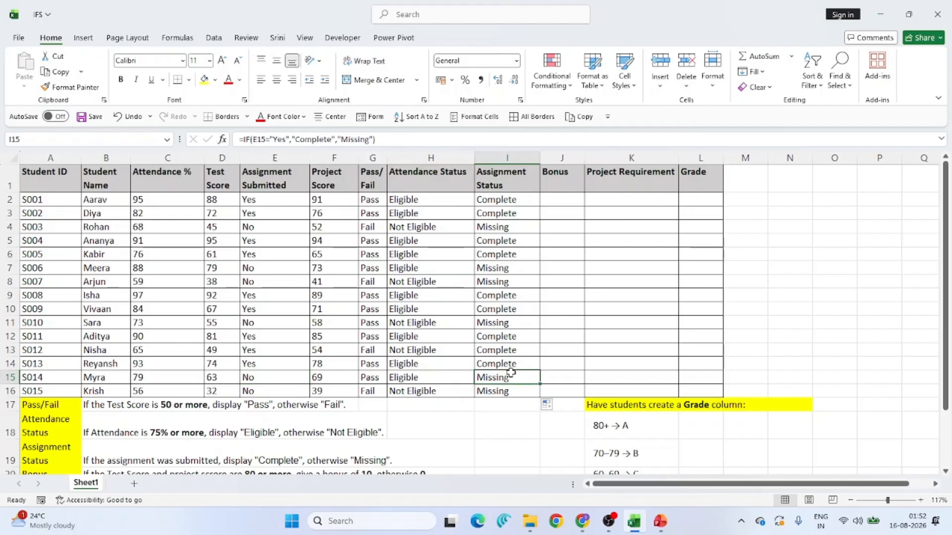
scroll(500, 290, "down", 1)
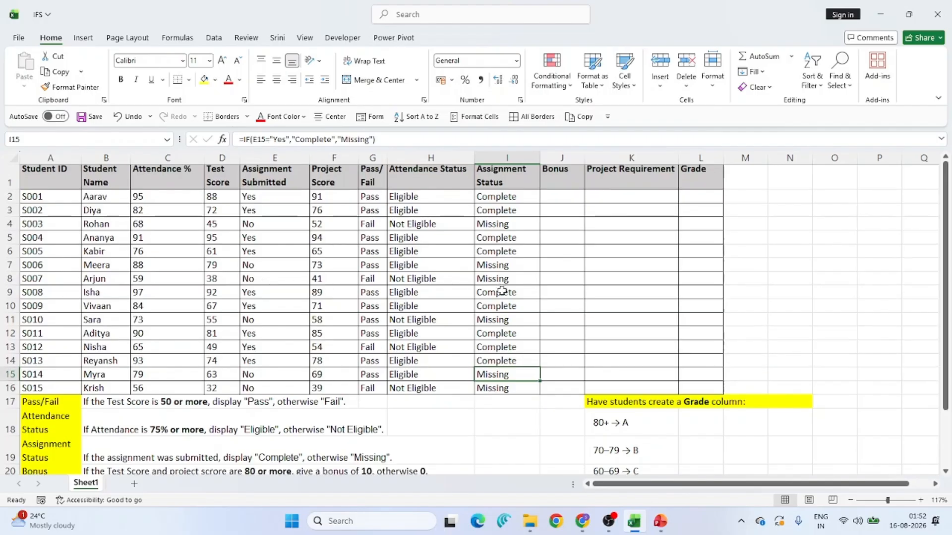
scroll(246, 431, "down", 3)
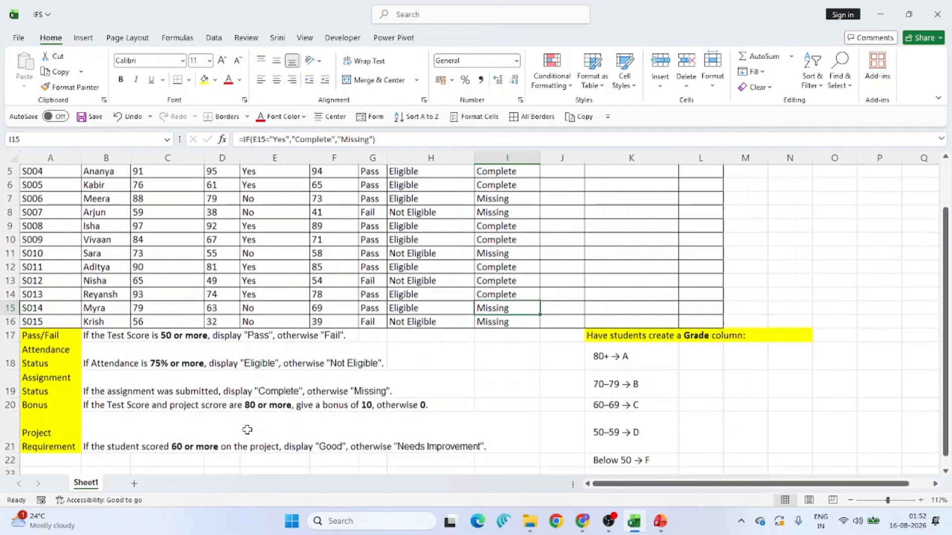
- Read the Bonus rule in row 20 and review the table's Bonus column against the student scores
left_click(104, 407)
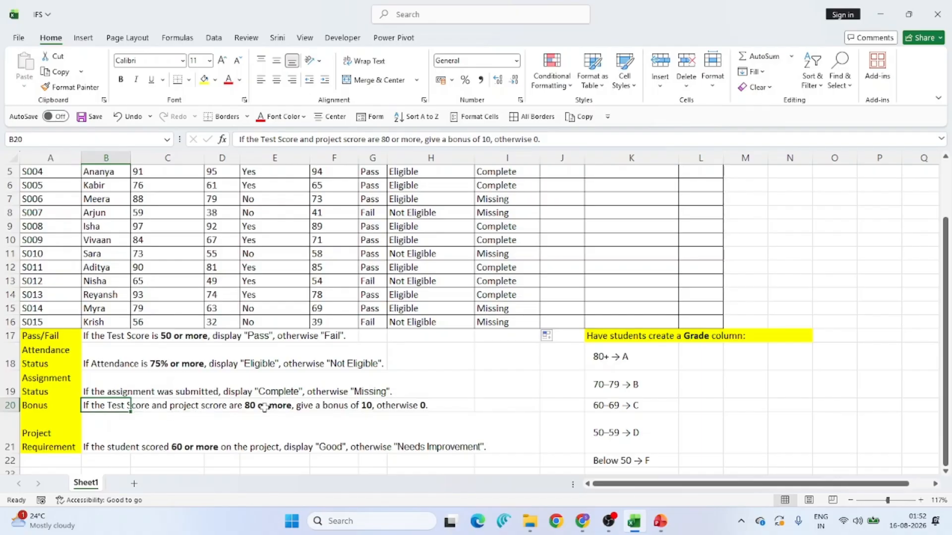
left_click(339, 408)
left_click(404, 409)
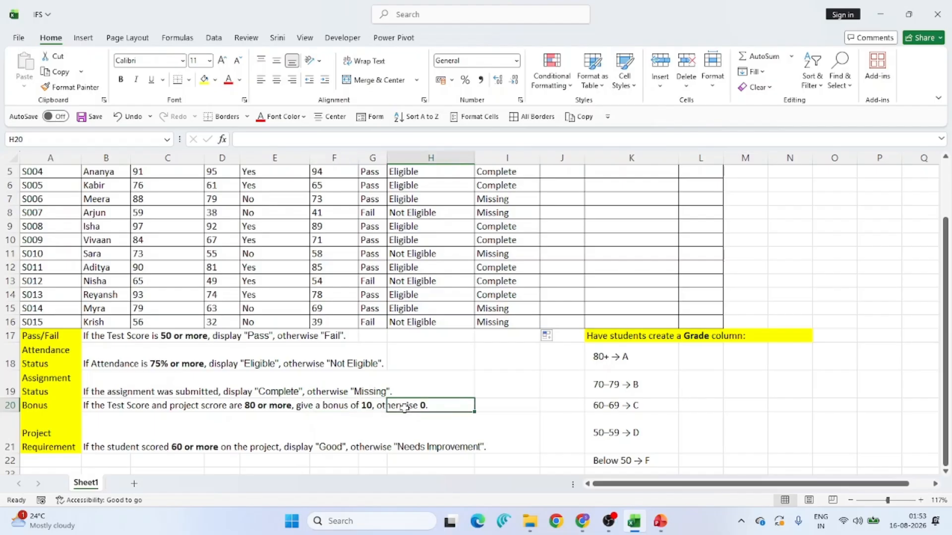
scroll(474, 396, "up", 2)
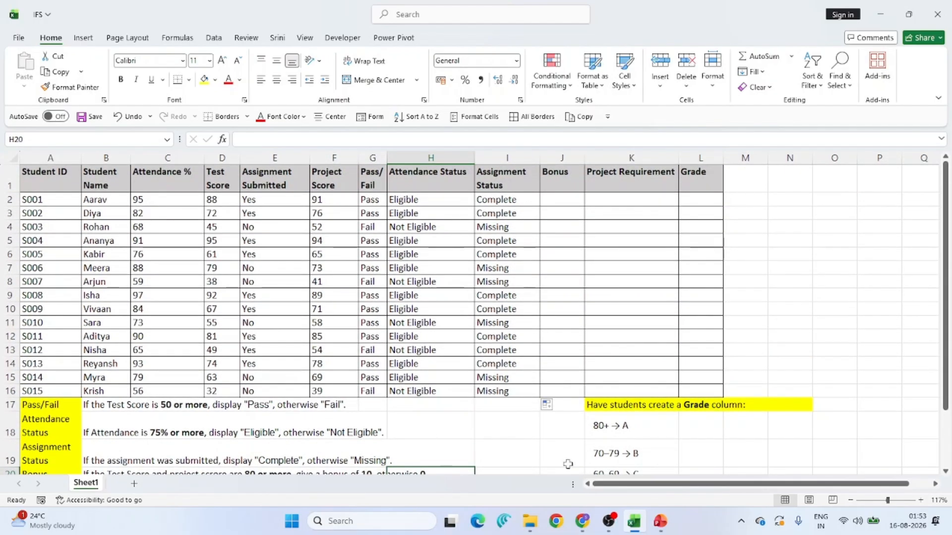
scroll(519, 440, "down", 2)
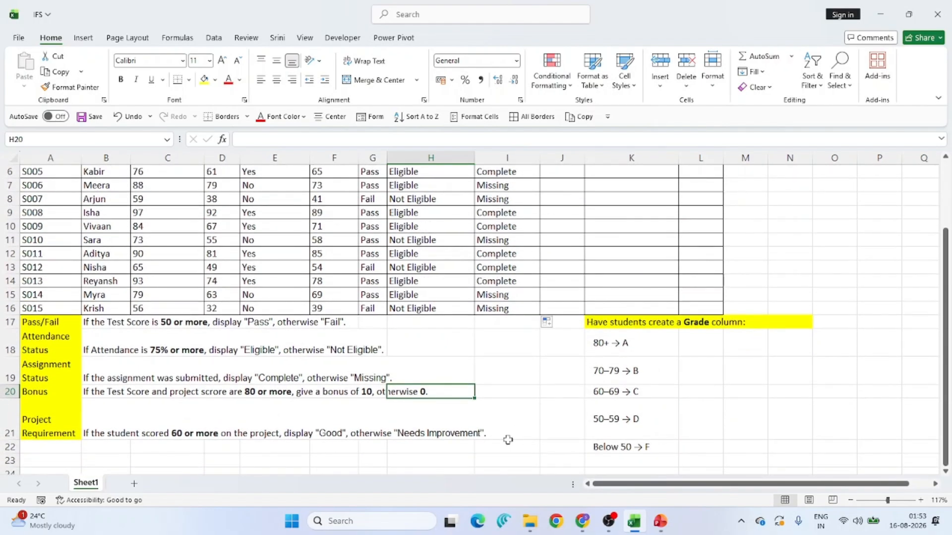
- Switch to PowerPoint and open the slide on IF with AND, OR, and NOT
left_click(661, 522)
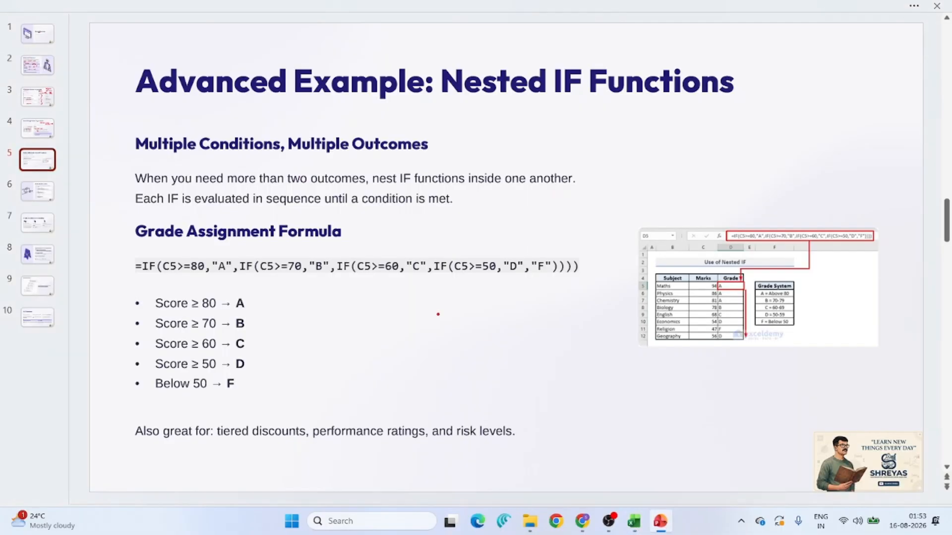
left_click(34, 225)
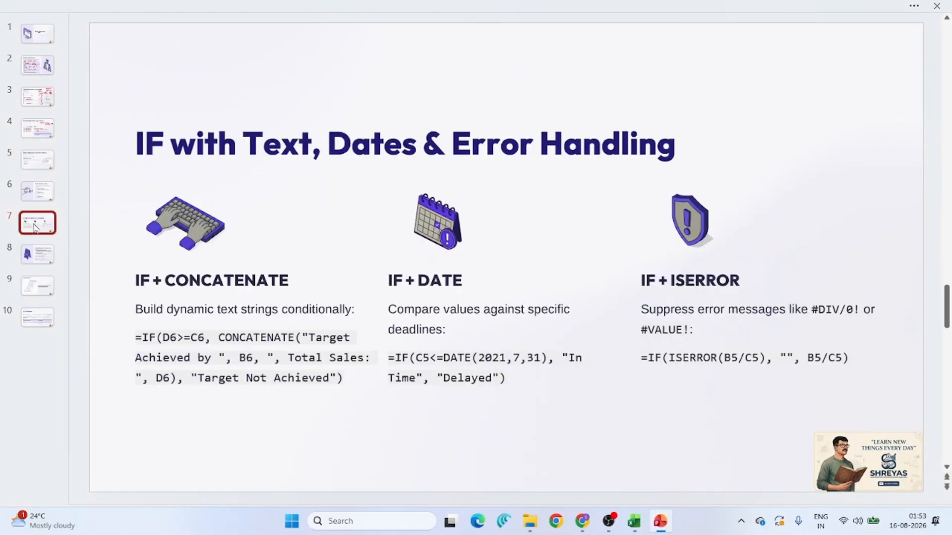
left_click(39, 203)
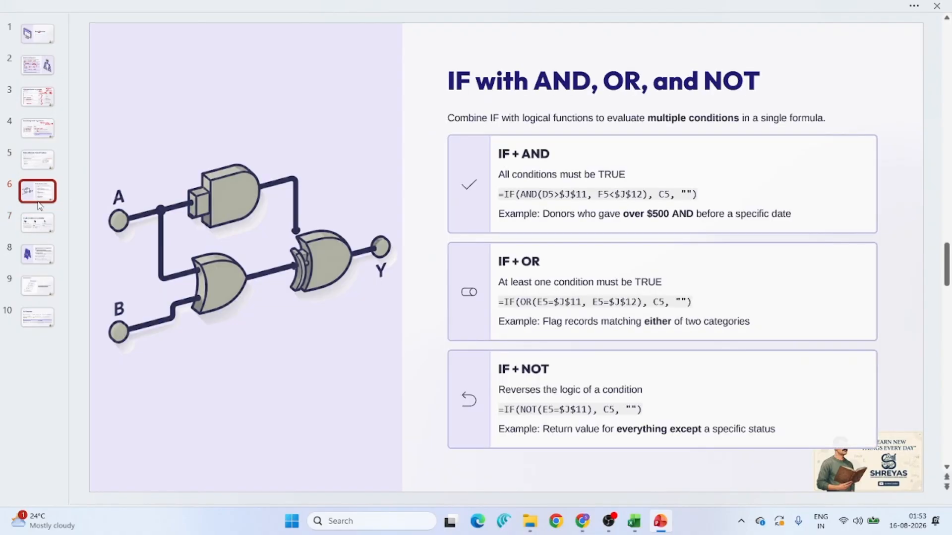
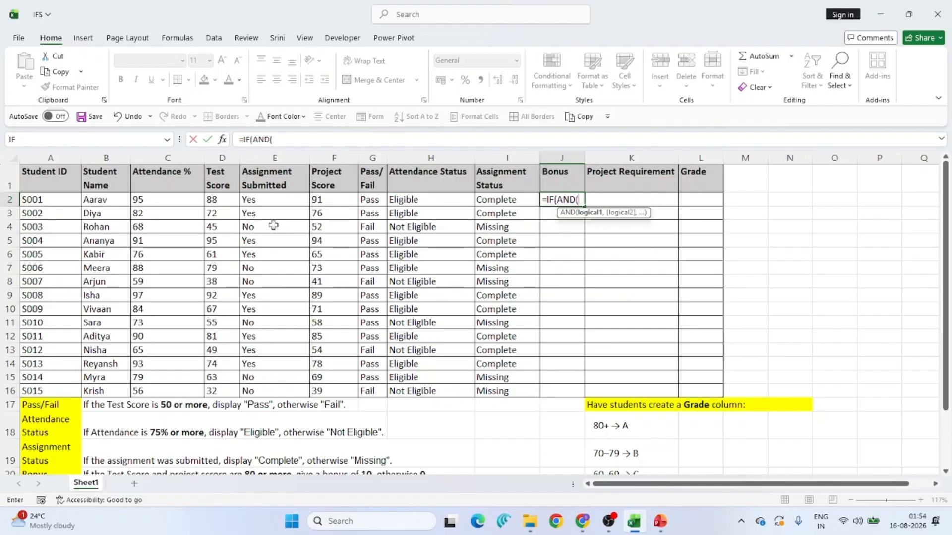
- Complete the Bonus formula in J2 as =IF(AND(D2>=80,F2>=80),10,0) so both scores must reach 80
left_click(224, 201)
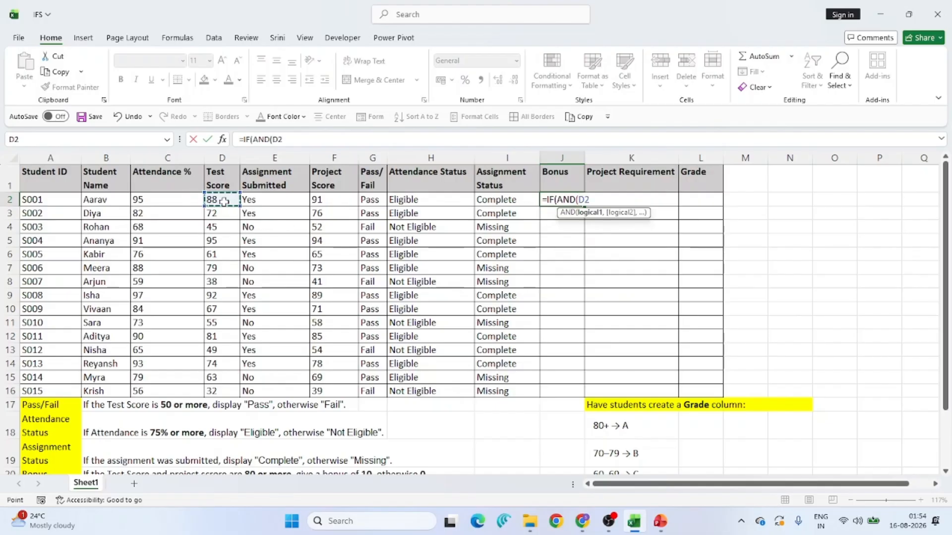
type(">=80,")
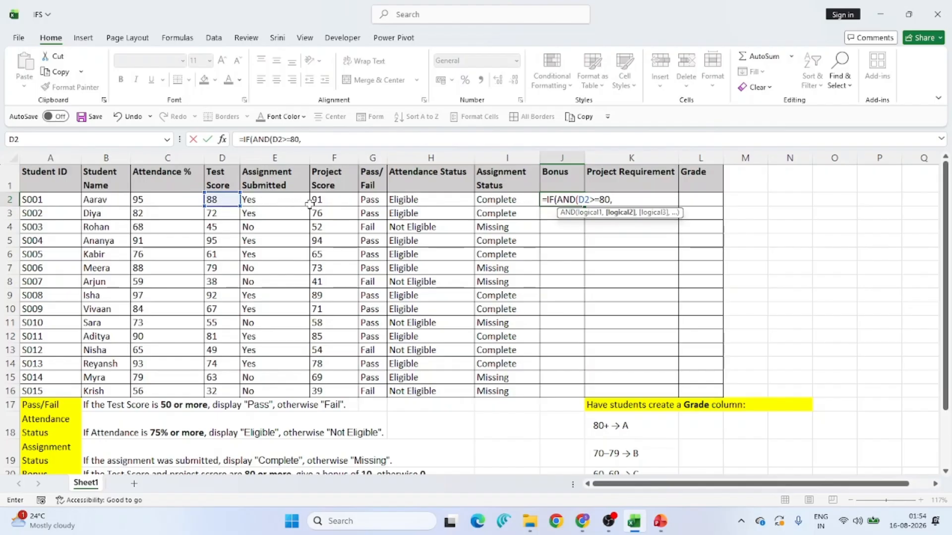
left_click(328, 202)
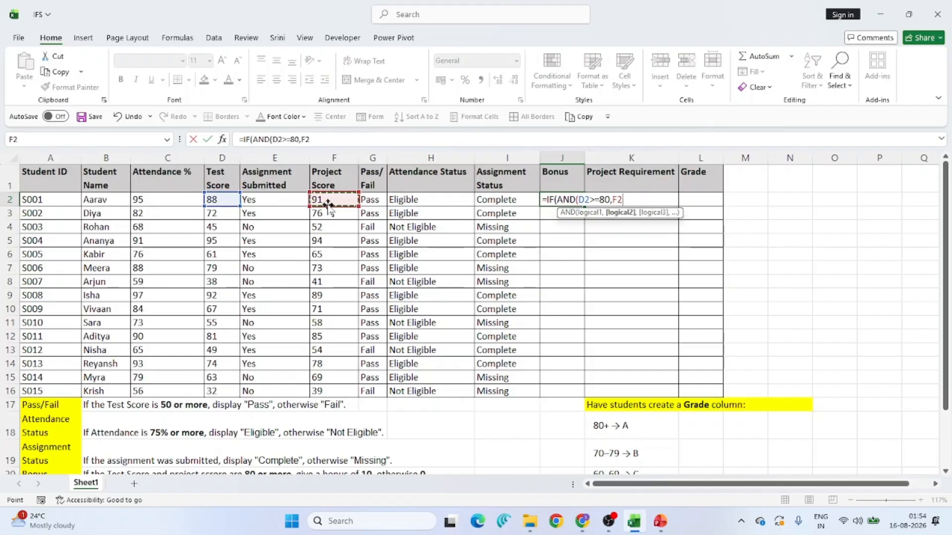
type(">=80)")
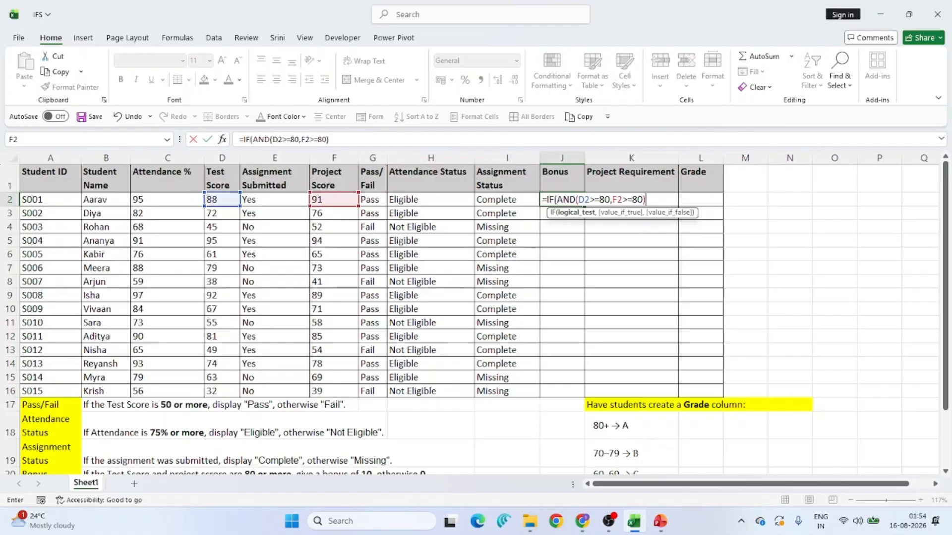
type(",10")
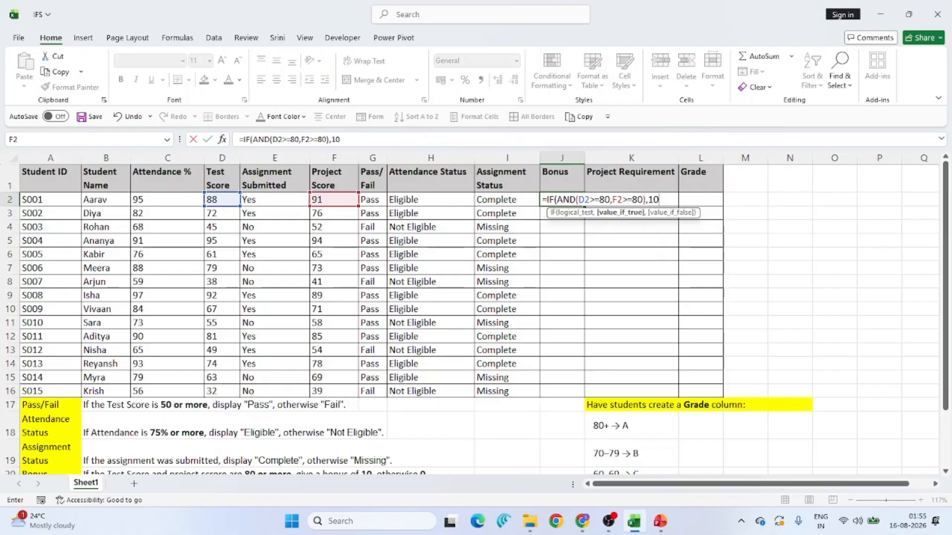
type(",0")
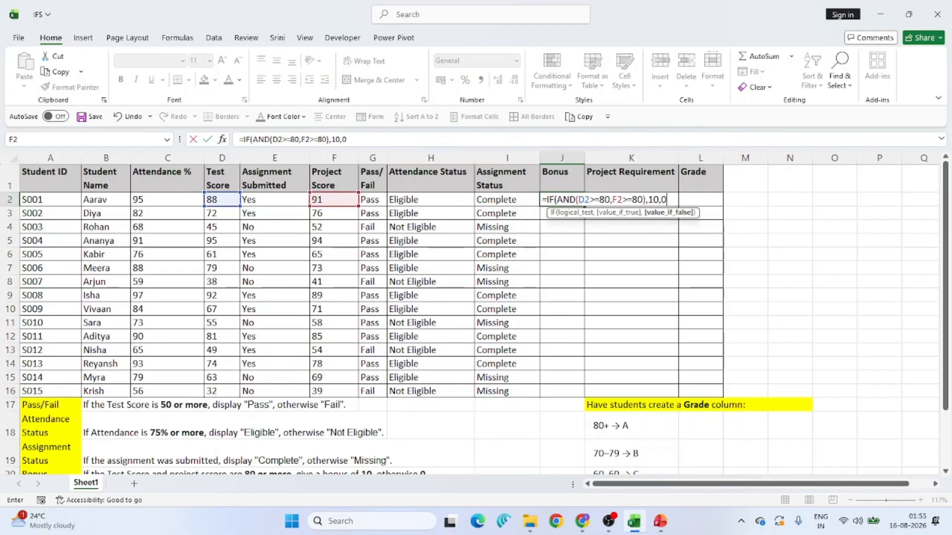
key("Return")
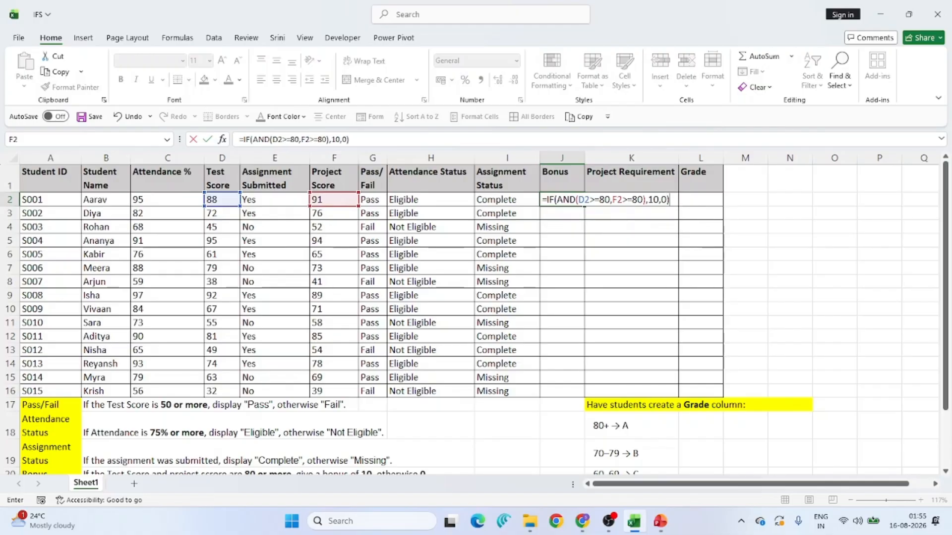
type("0)")
key("Return")
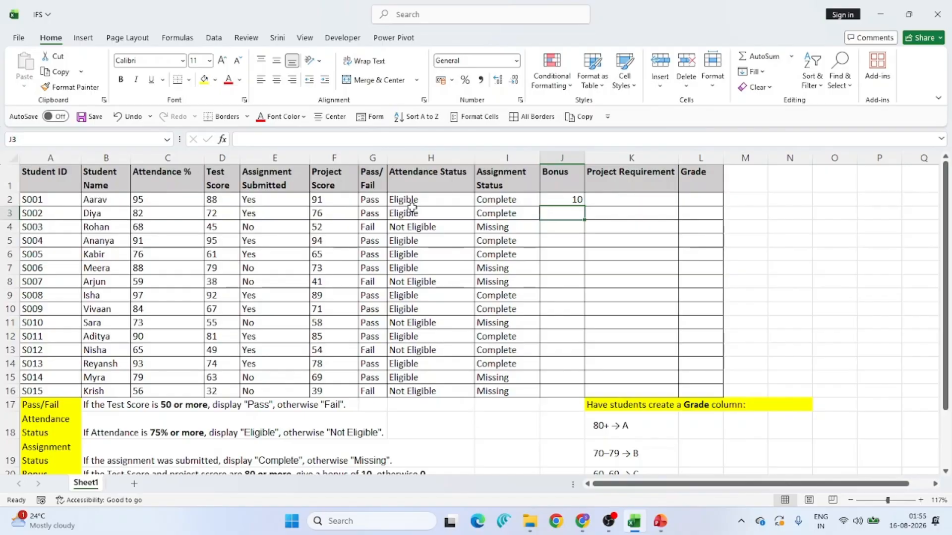
- Copy the Bonus formula from J2 down through J16 for all students
left_click(577, 198)
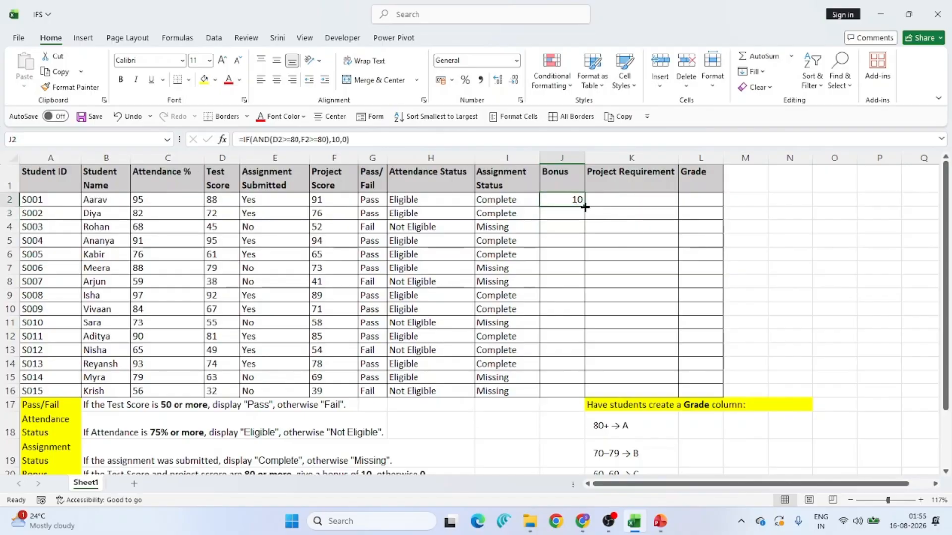
left_click_drag(584, 206, 578, 392)
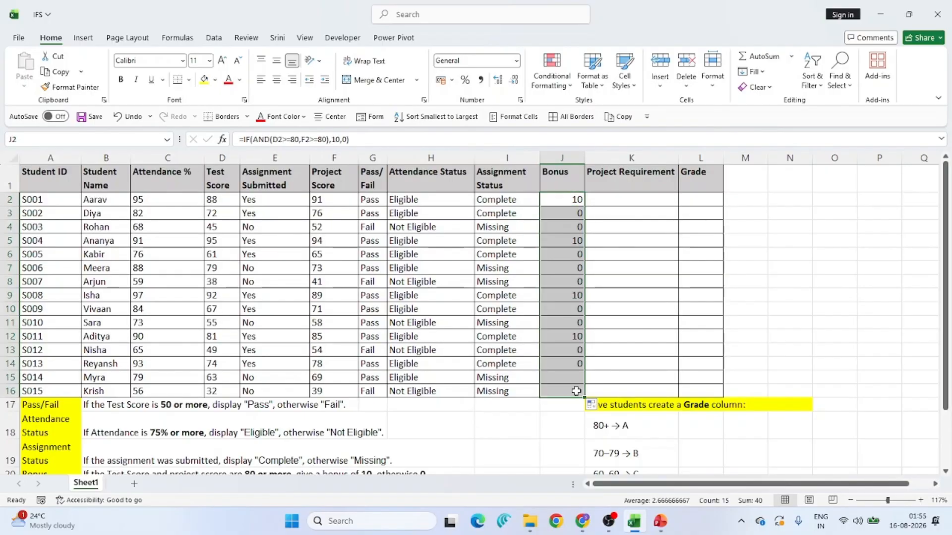
- Examine row 9's test score, project score and bonus, and read the Project Requirement rule in row 21
left_click(8, 295)
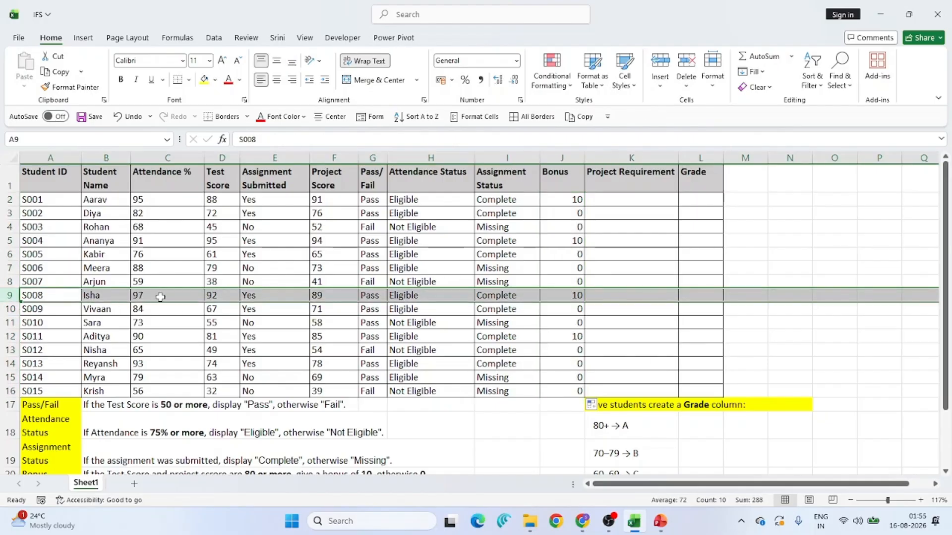
left_click(232, 296)
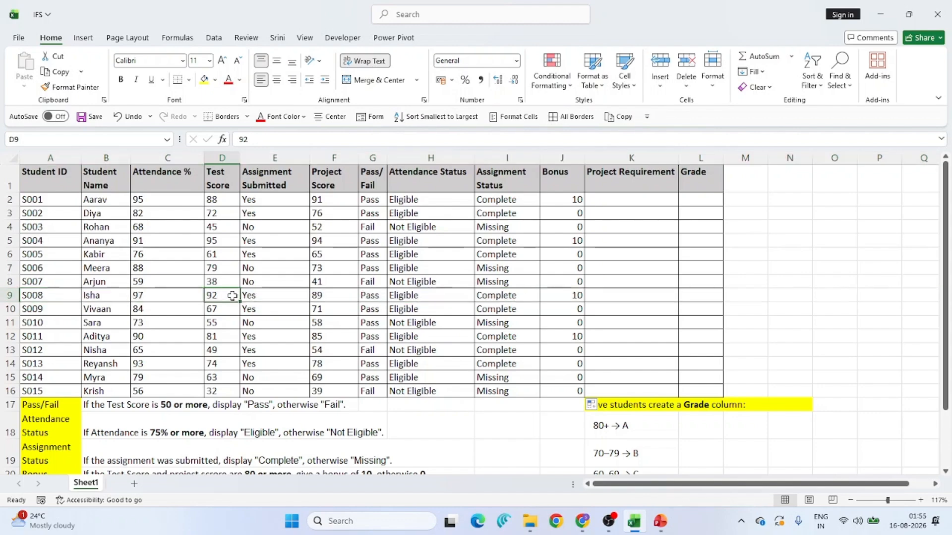
left_click(328, 295)
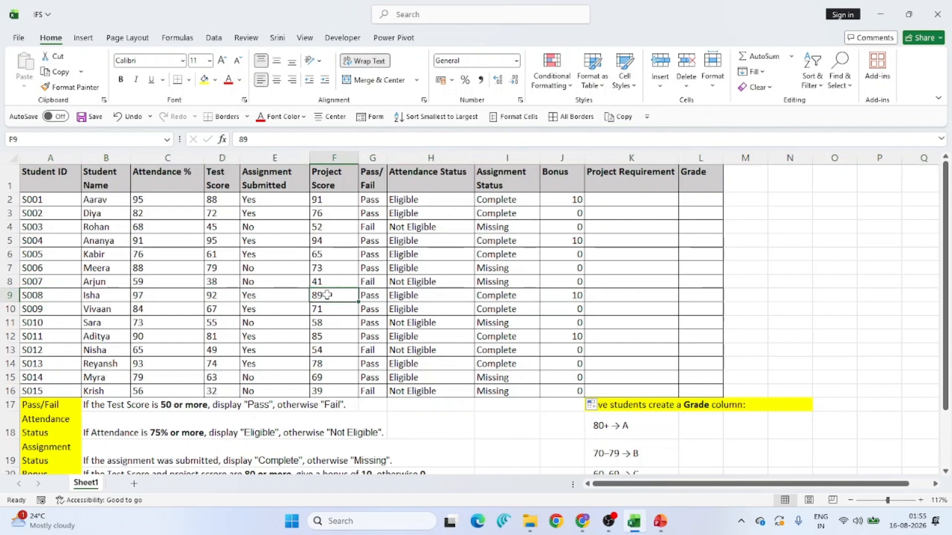
left_click(547, 295)
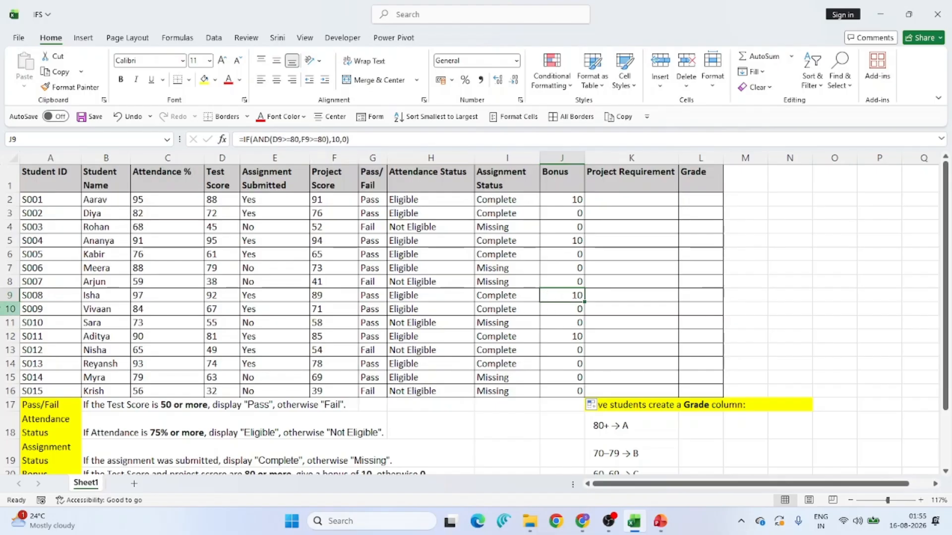
left_click(11, 308)
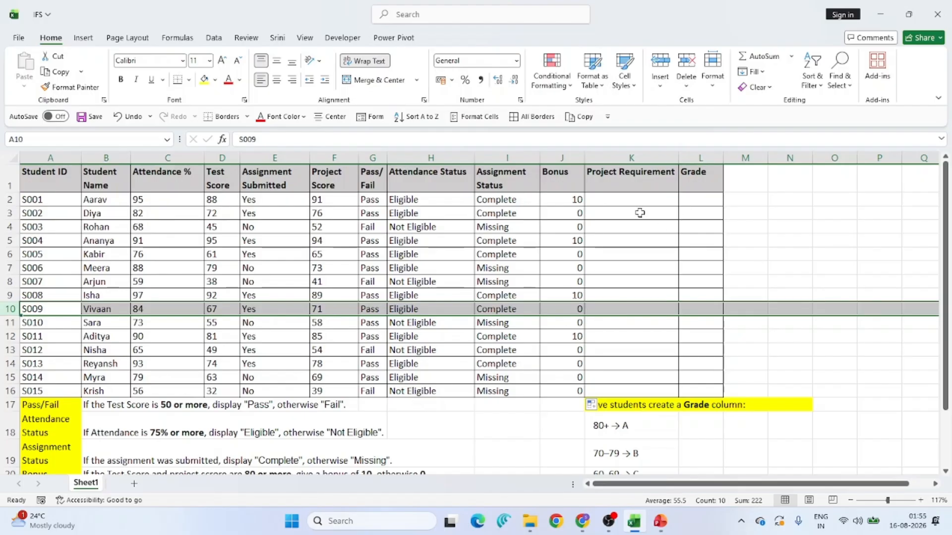
left_click(619, 205)
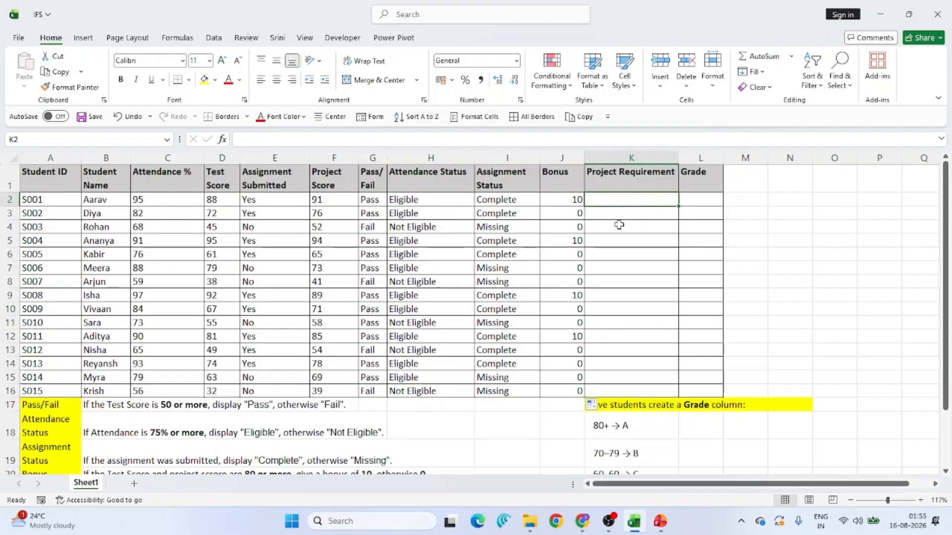
scroll(619, 226, "down", 2)
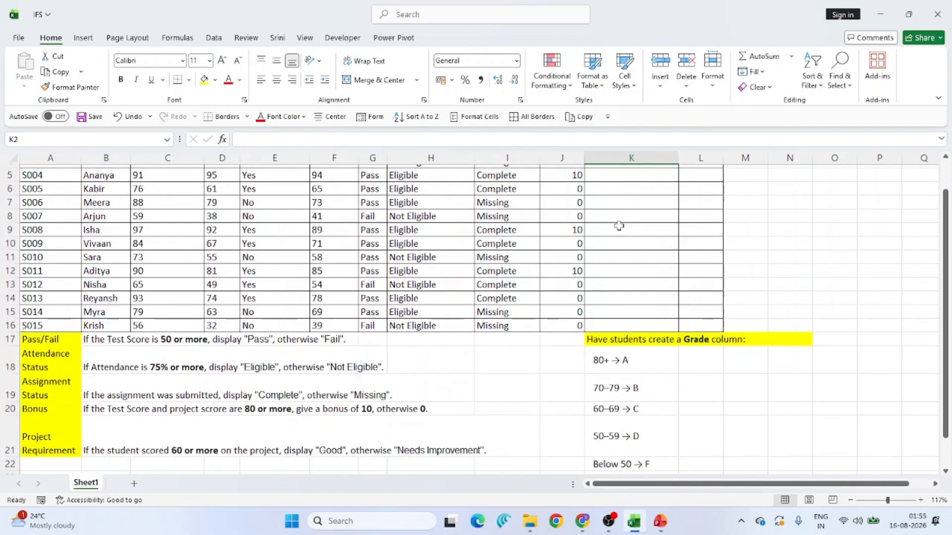
left_click(123, 444)
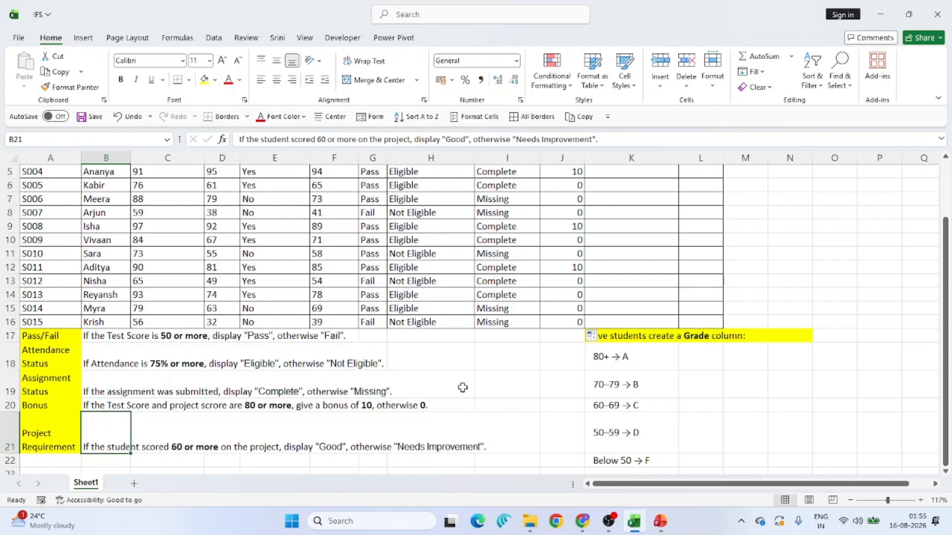
scroll(463, 390, "up", 2)
scroll(436, 409, "down", 3)
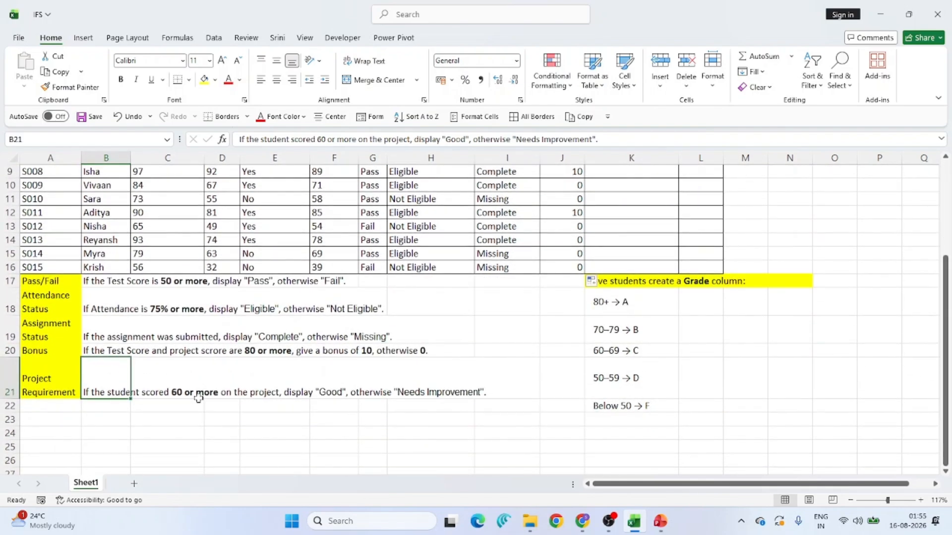
scroll(578, 242, "up", 3)
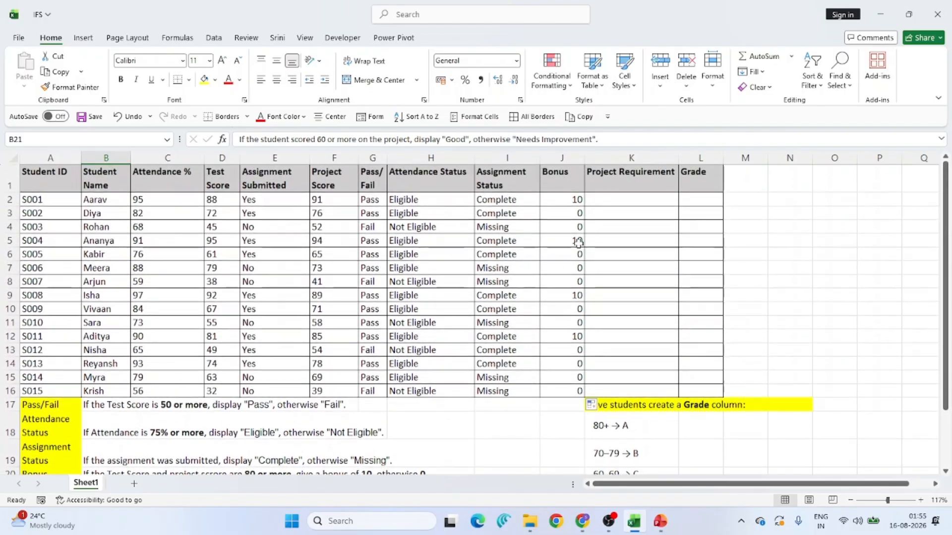
- Enter =IF(F2>=60,"Good","Needs improvement") in K2 for the Project Requirement column
left_click(605, 200)
type("=IF(")
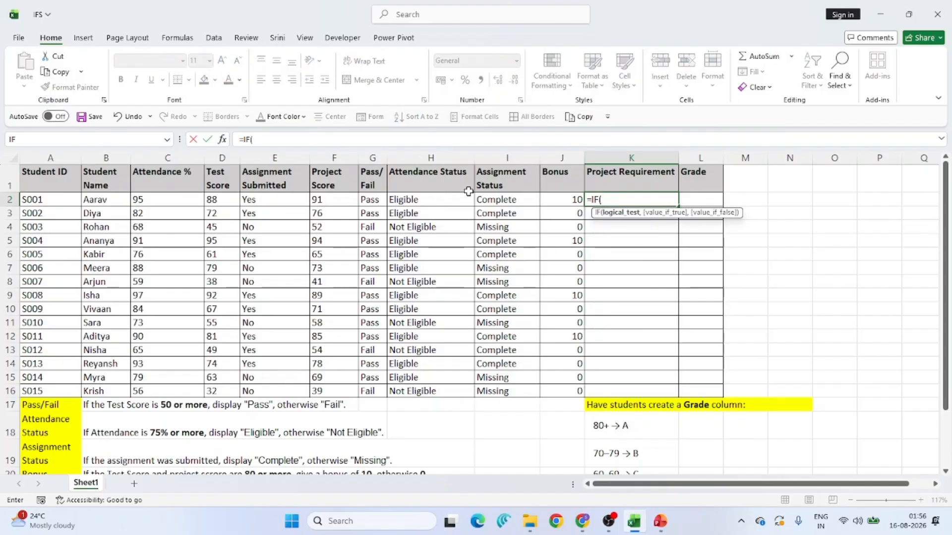
left_click(332, 201)
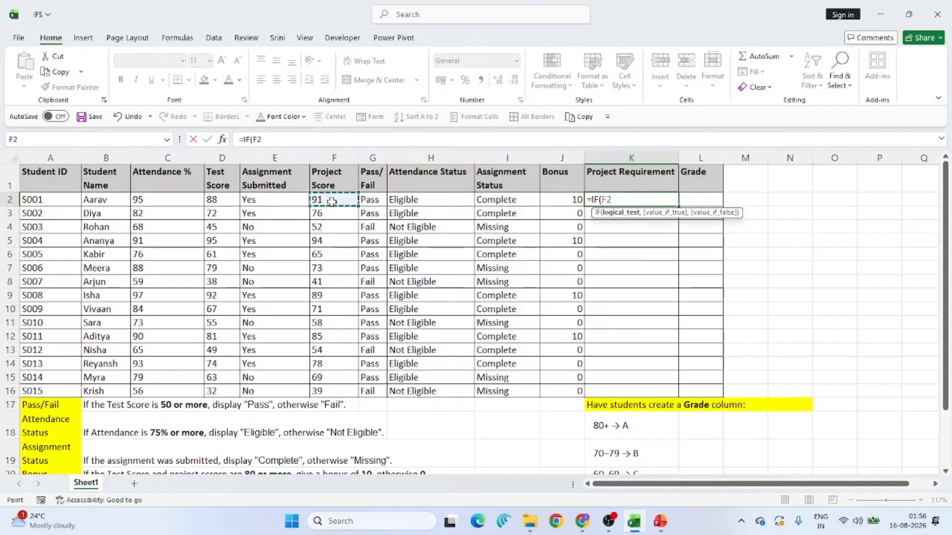
type(">=")
scroll(282, 313, "down", 3)
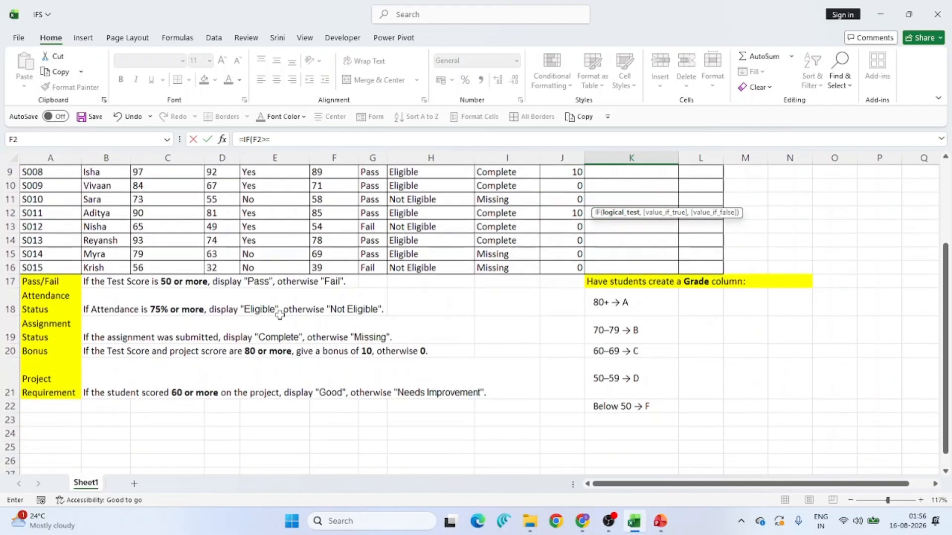
scroll(548, 269, "up", 3)
type("=")
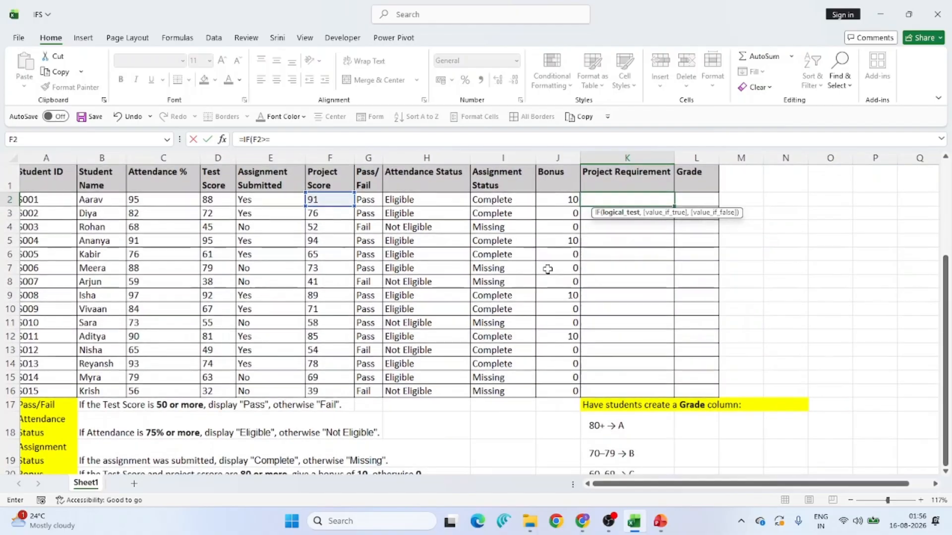
type("60")
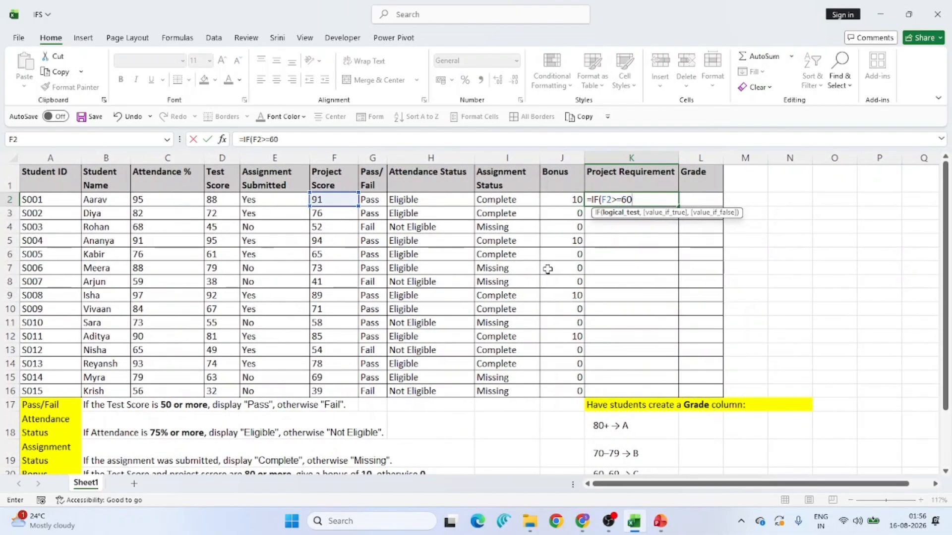
type(",")
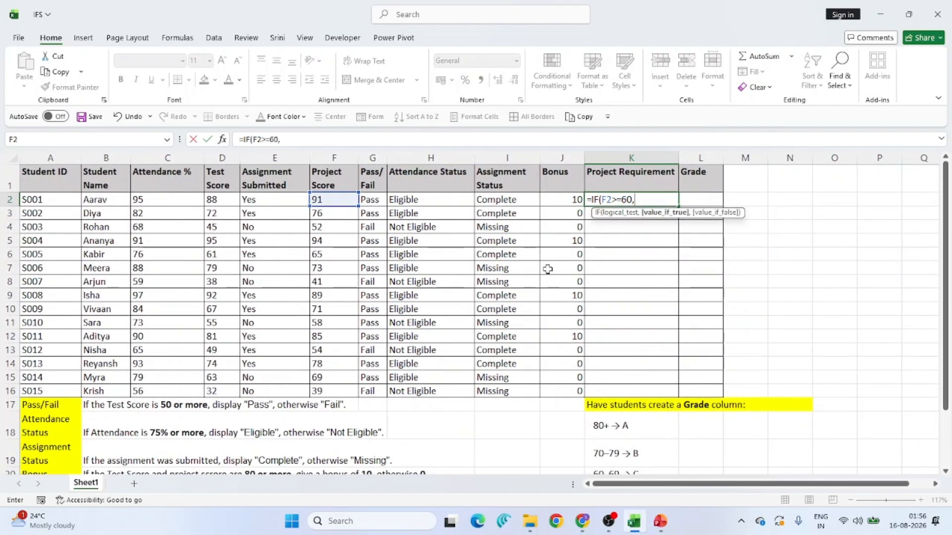
type("\"Good\",\"Ne")
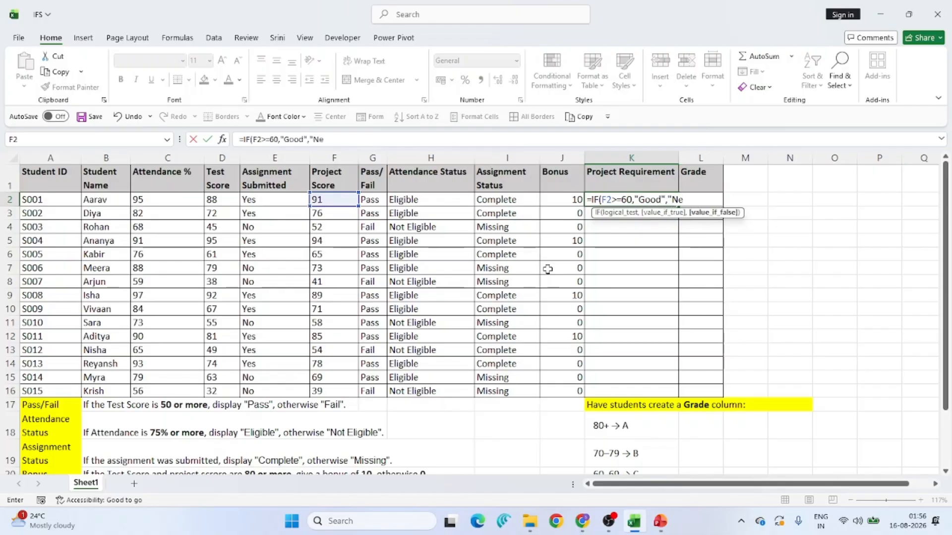
type("eds improvement\"")
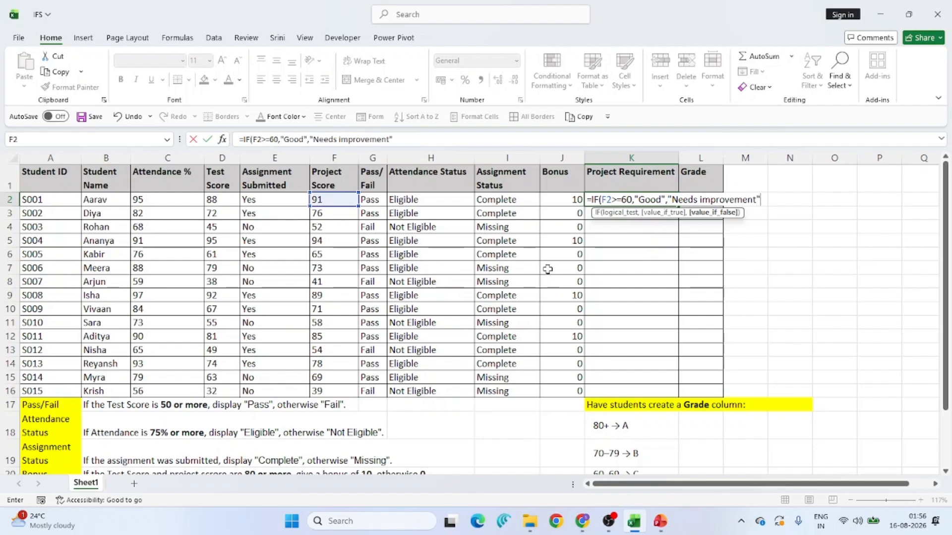
type(")")
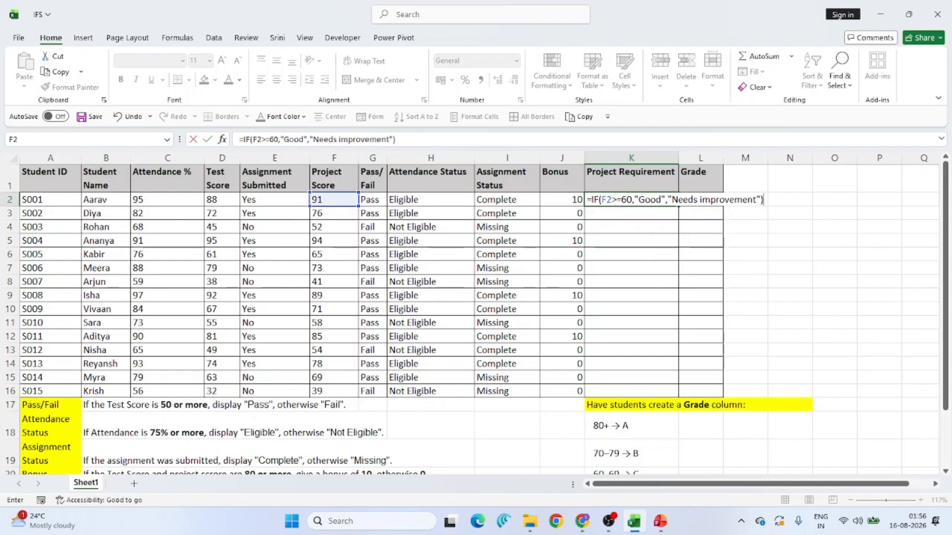
key("Return")
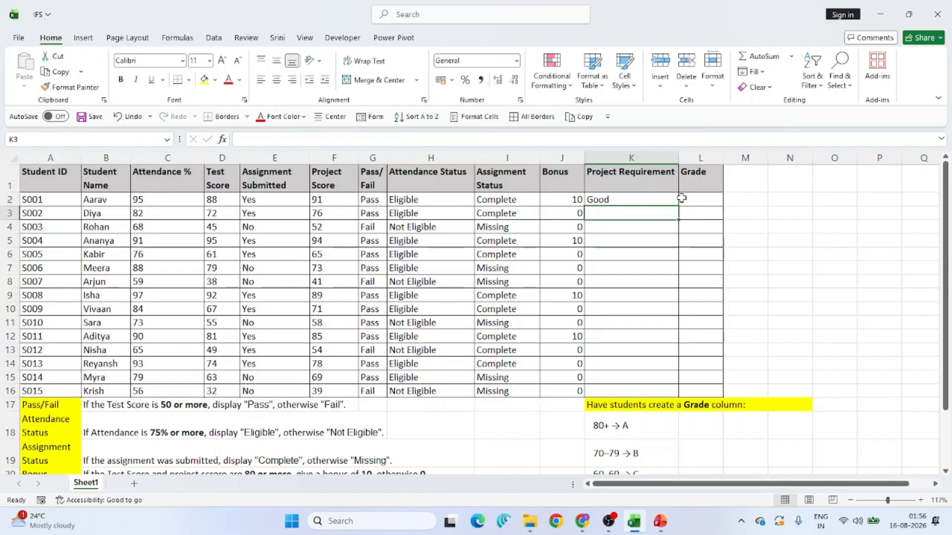
- Copy the Project Requirement formula from K2 down through K16 and review row 8's values against it
left_click(657, 201)
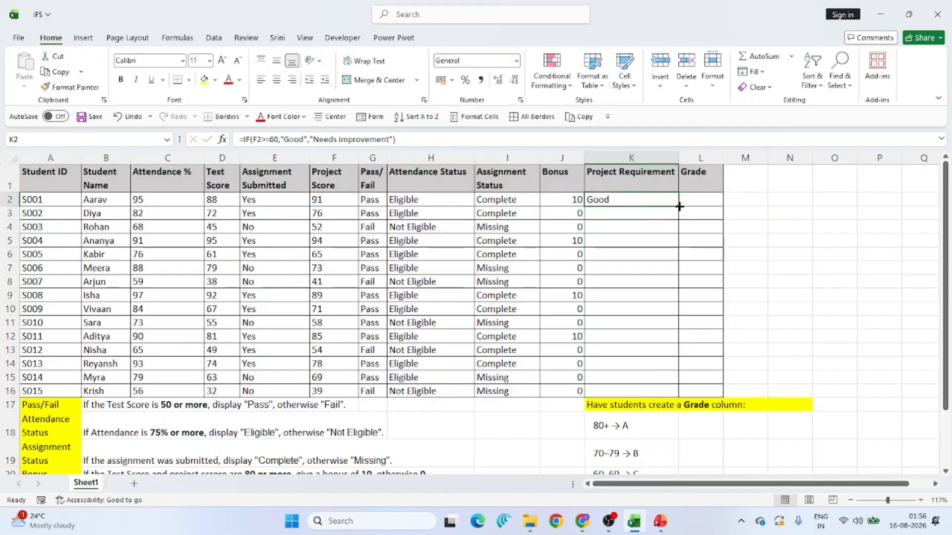
left_click_drag(678, 206, 677, 396)
left_click(600, 284)
left_click_drag(600, 283, 92, 284)
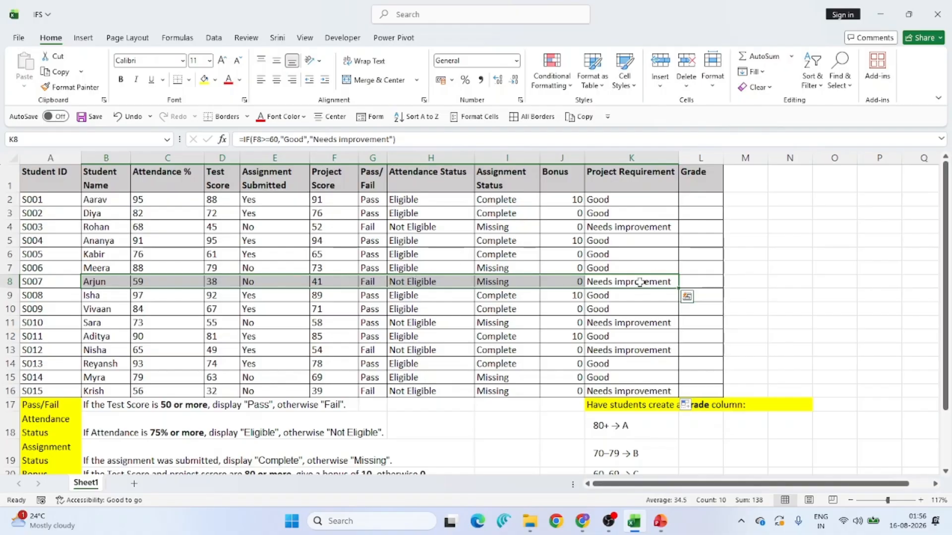
scroll(587, 316, "down", 1)
scroll(587, 317, "down", 2)
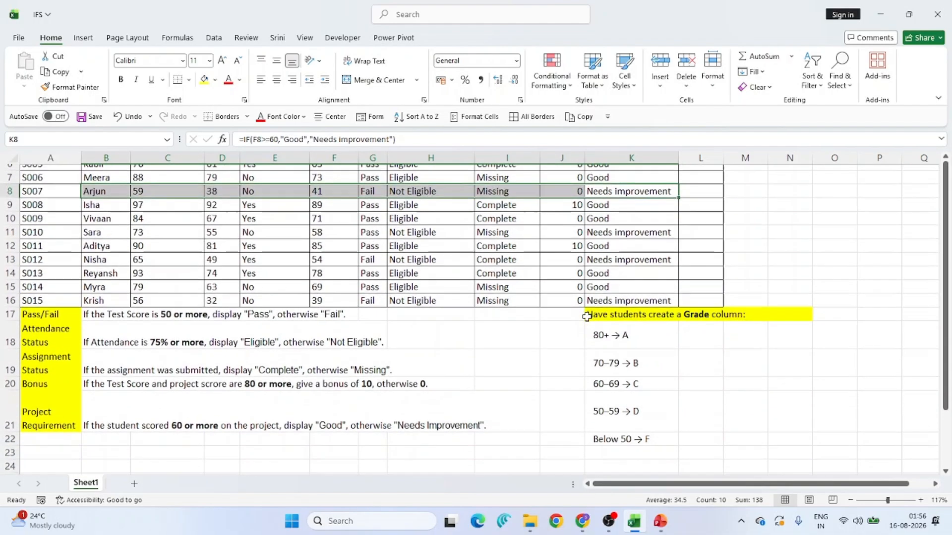
scroll(587, 316, "up", 3)
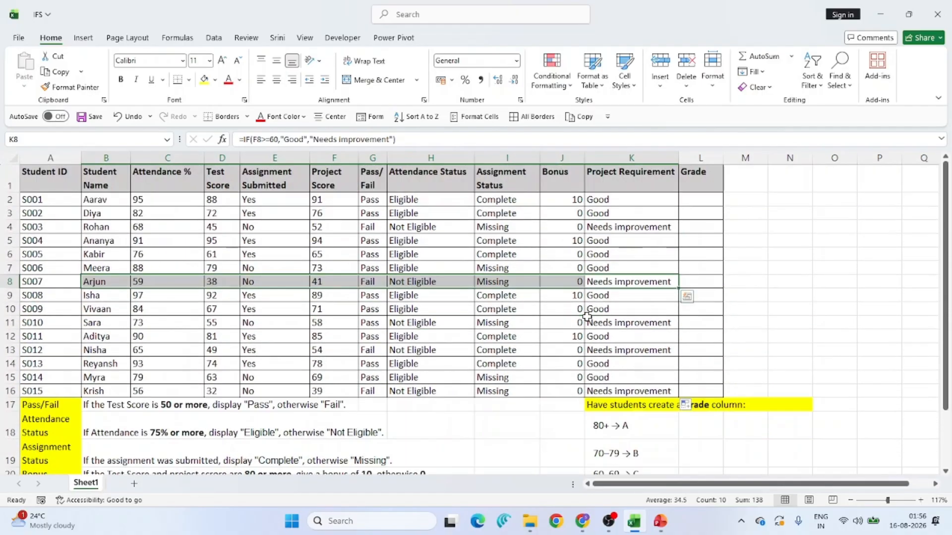
- Select the Grade cell L2 and review the grade rules listed in K18:K22
left_click(701, 198)
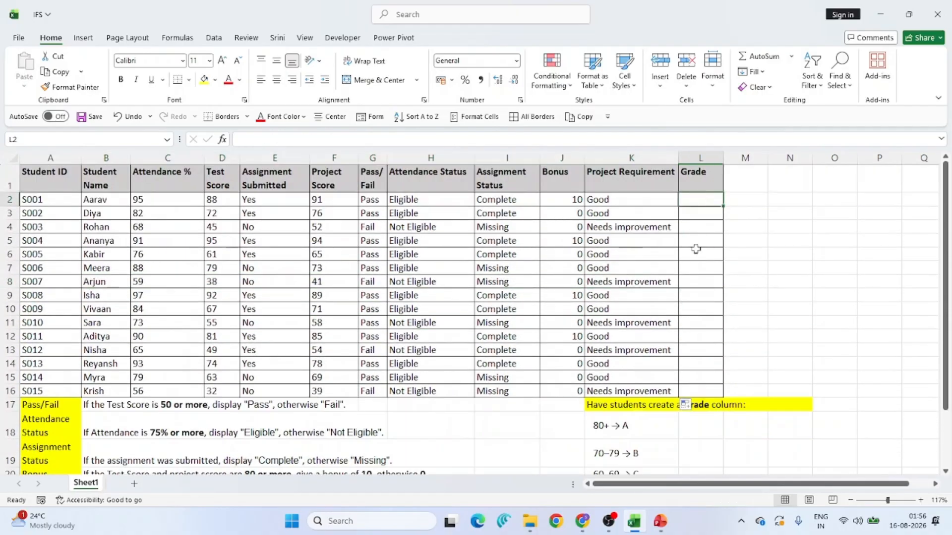
scroll(696, 248, "down", 1)
scroll(679, 357, "down", 1)
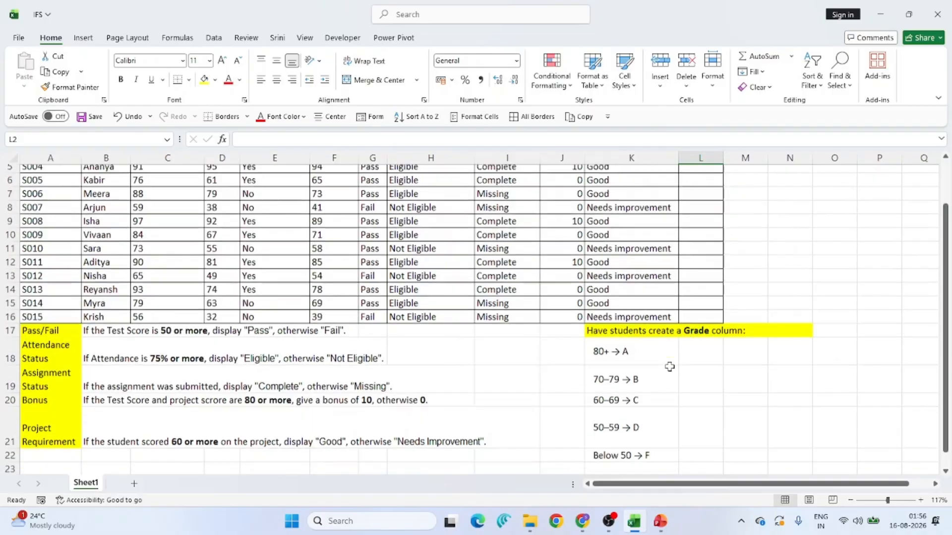
left_click(624, 345)
left_click_drag(624, 346, 663, 448)
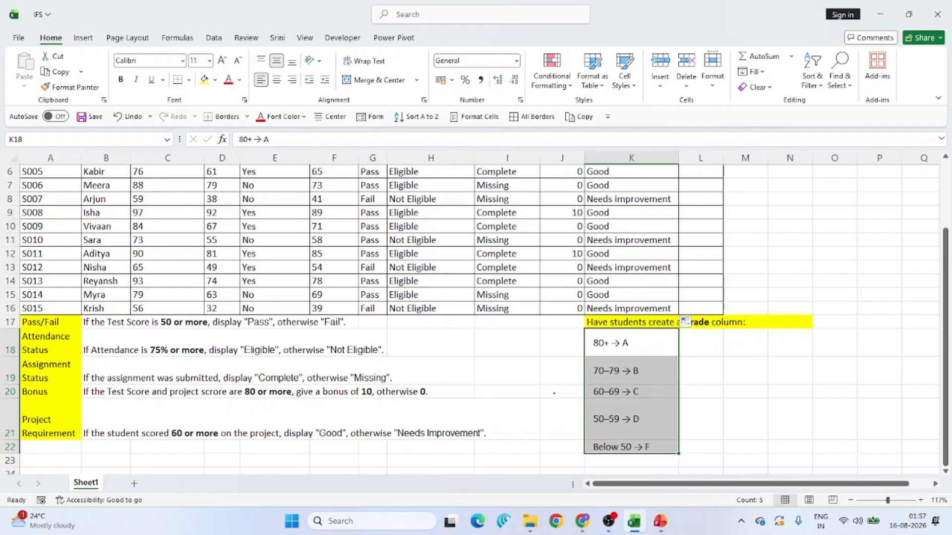
mouse_move(696, 337)
left_mouse_down()
mouse_move(708, 353)
mouse_move(729, 342)
mouse_move(804, 350)
left_mouse_up()
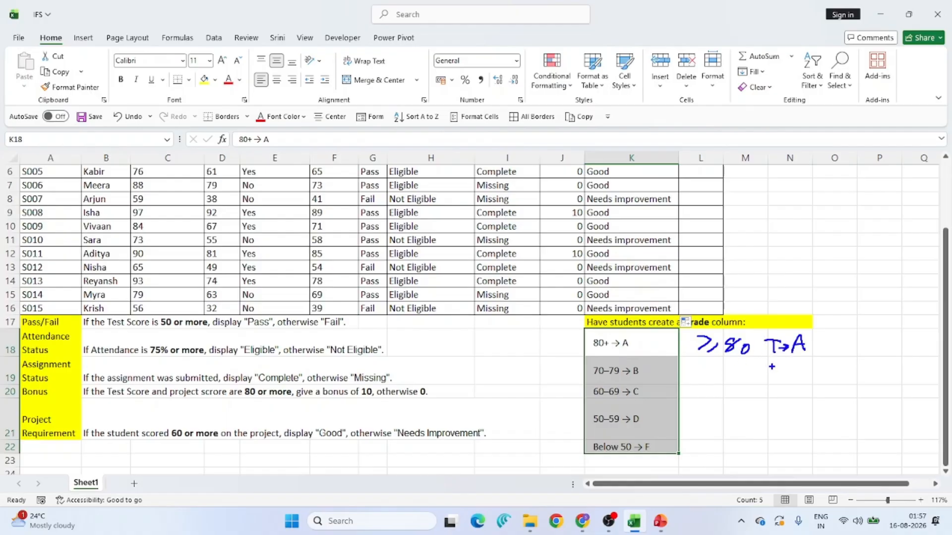
left_click_drag(819, 349, 810, 361)
left_click_drag(766, 353, 758, 361)
mouse_move(839, 336)
left_mouse_down()
mouse_move(845, 350)
mouse_move(873, 350)
left_mouse_up()
mouse_move(540, 371)
left_mouse_down()
mouse_move(571, 369)
mouse_move(562, 379)
left_mouse_up()
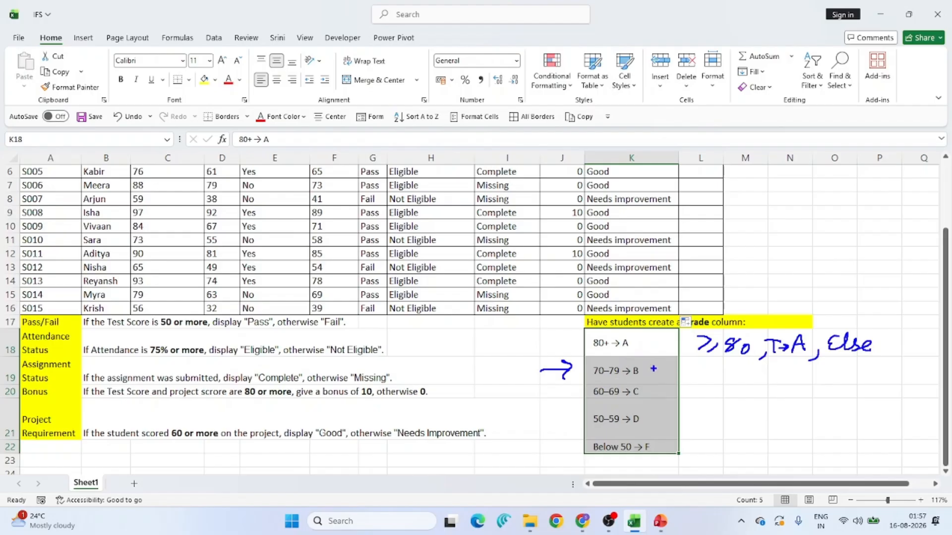
mouse_move(698, 367)
left_mouse_down()
mouse_move(713, 379)
mouse_move(729, 366)
mouse_move(753, 387)
left_mouse_up()
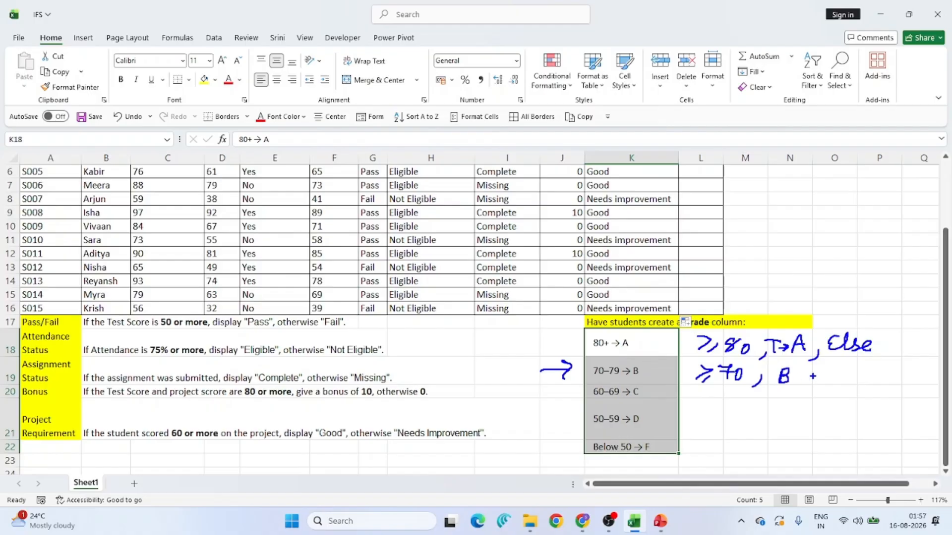
left_click_drag(813, 378, 803, 390)
left_click_drag(843, 366, 831, 377)
left_click_drag(856, 369, 869, 375)
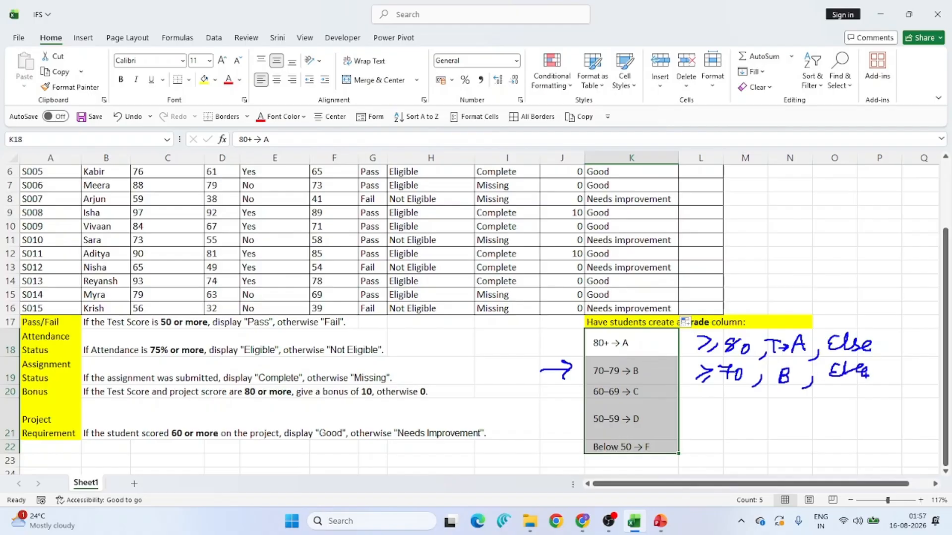
mouse_move(547, 397)
left_mouse_down()
mouse_move(569, 396)
mouse_move(562, 402)
left_mouse_up()
mouse_move(709, 430)
left_mouse_down()
mouse_move(726, 413)
mouse_move(743, 427)
mouse_move(777, 428)
mouse_move(778, 406)
left_mouse_up()
mouse_move(792, 416)
left_mouse_down()
mouse_move(792, 427)
mouse_move(794, 404)
left_mouse_up()
mouse_move(797, 408)
left_mouse_down()
mouse_move(805, 408)
mouse_move(797, 426)
left_mouse_up()
mouse_move(797, 417)
left_mouse_down()
mouse_move(812, 415)
mouse_move(806, 428)
left_mouse_up()
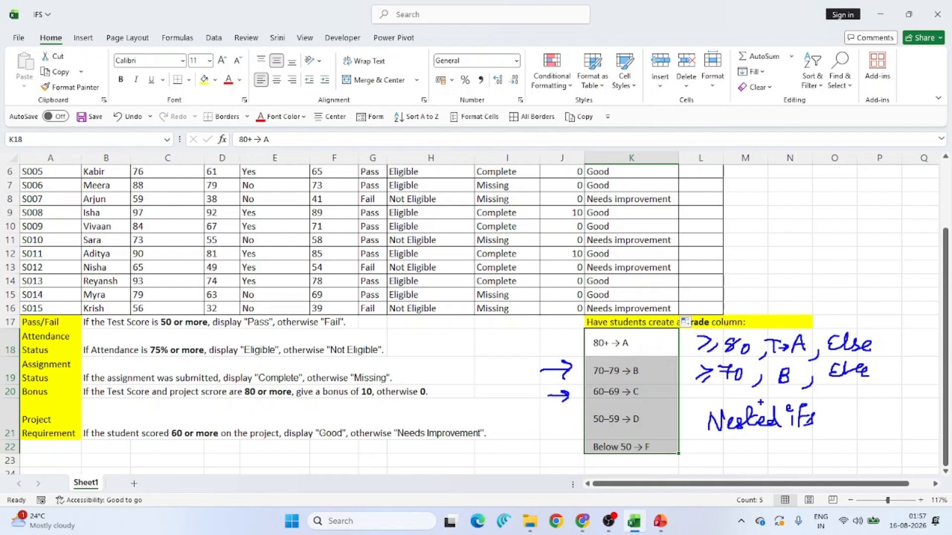
key("Escape")
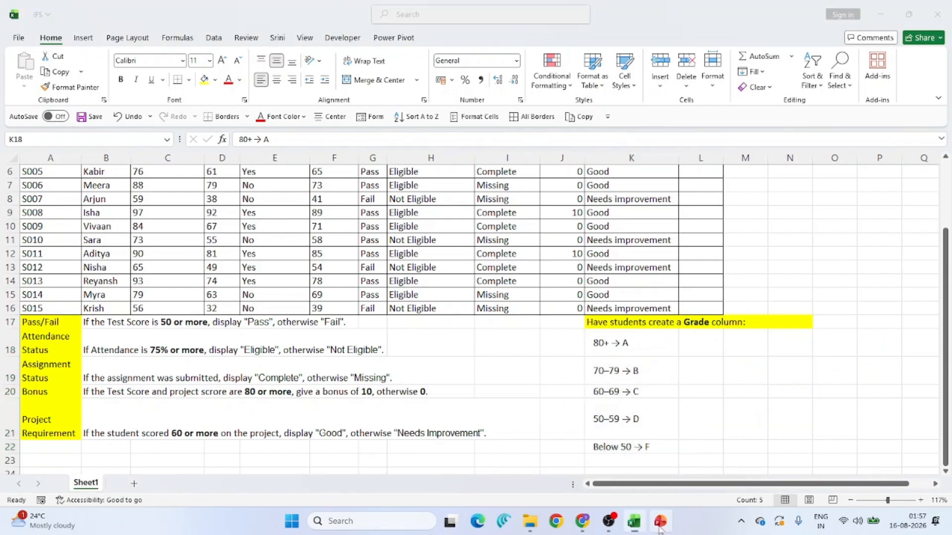
- Switch to the presentation to review the nested IF grade formula slide, and return to the workbook
left_click(660, 521)
scroll(472, 308, "up", 1)
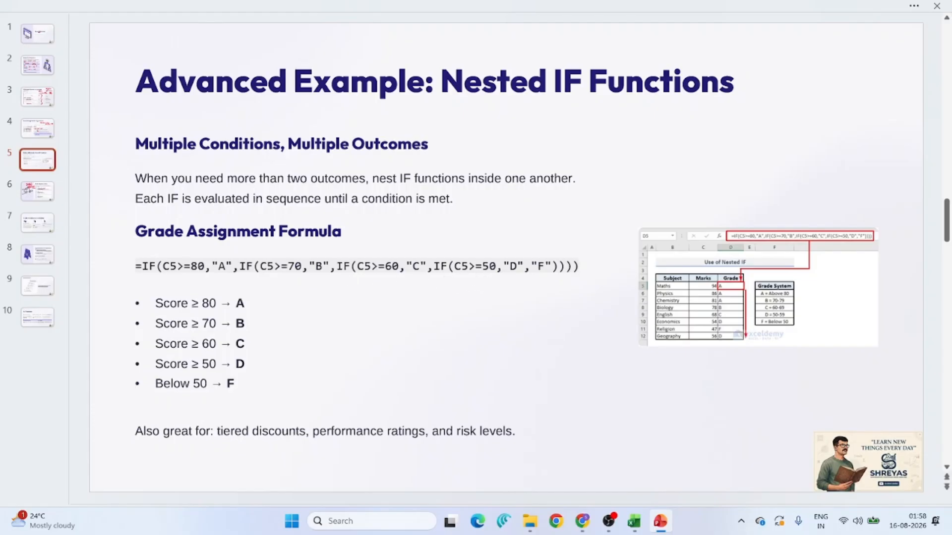
key("alt+Tab")
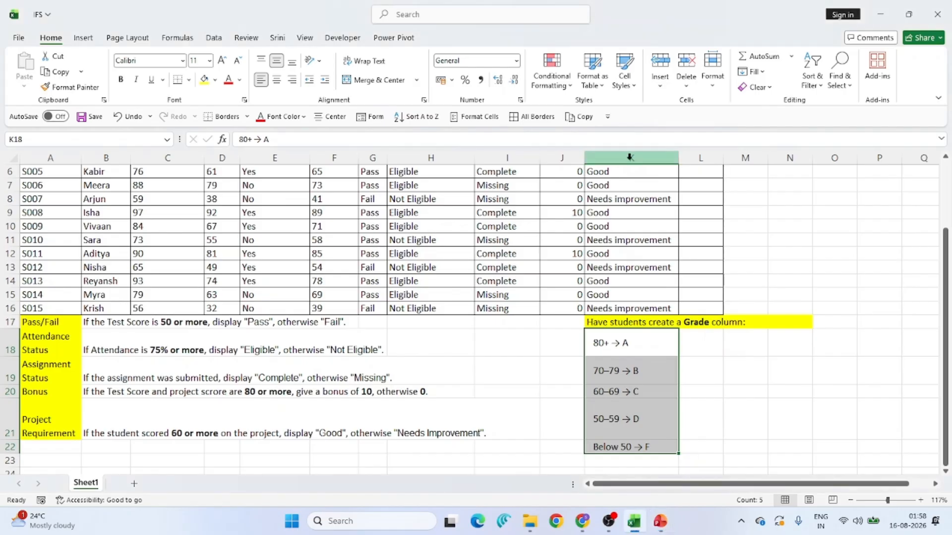
left_click_drag(630, 212, 565, 322)
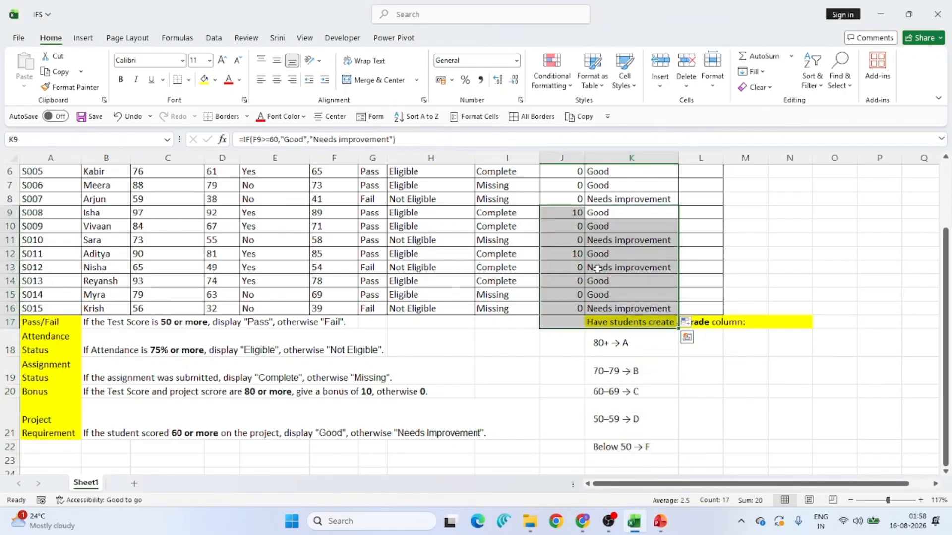
- In L2, start a nested formula =IF(D2>=80,"A",IF(D2>=70,"B", for the first two grade tiers
scroll(728, 235, "up", 2)
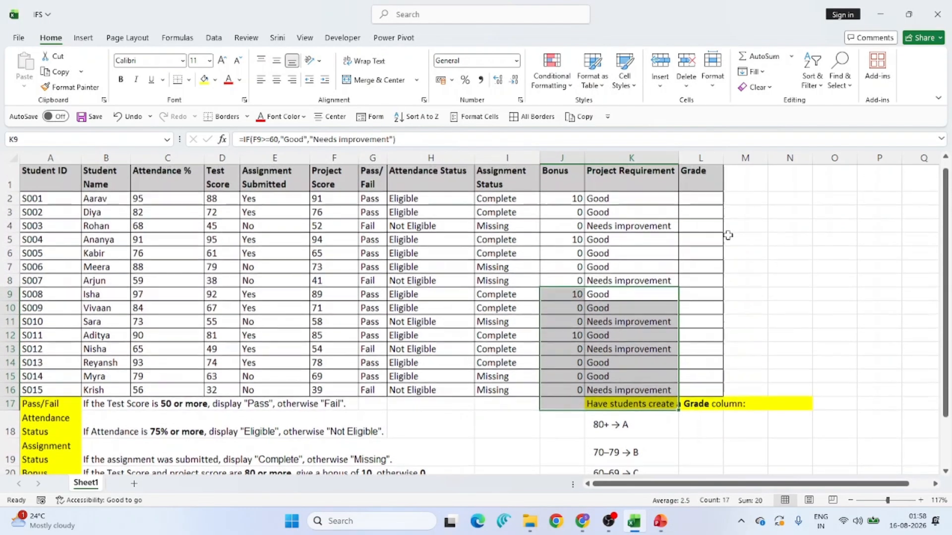
left_click(694, 204)
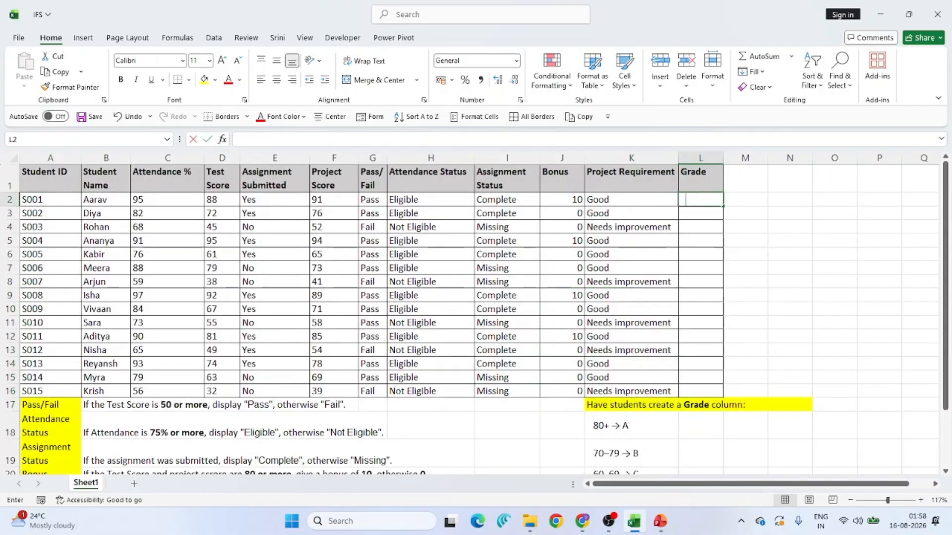
type("=IF(")
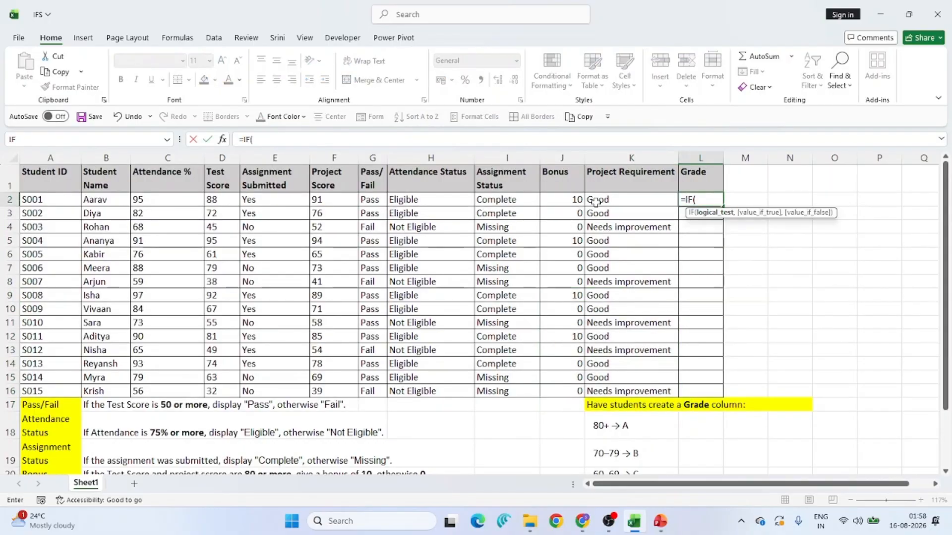
left_click(224, 200)
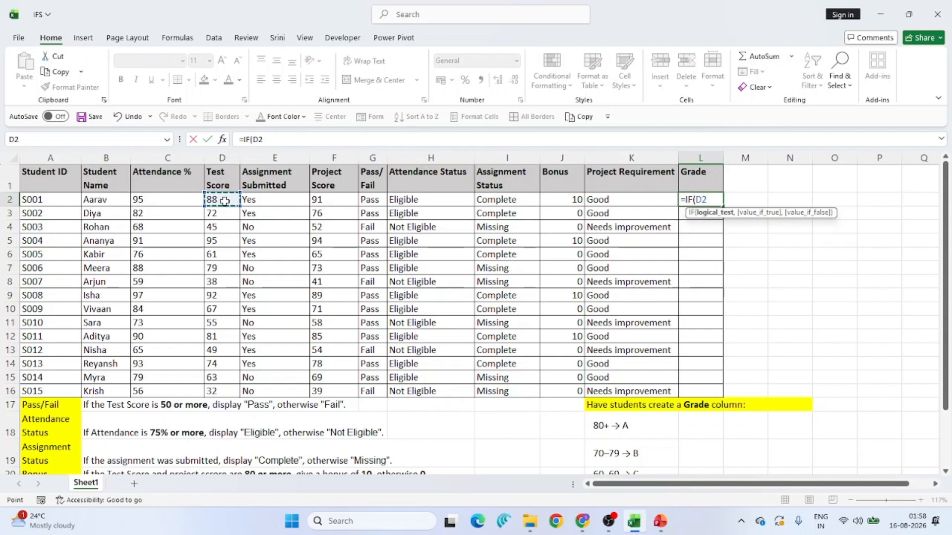
type(">=80,\"A\"")
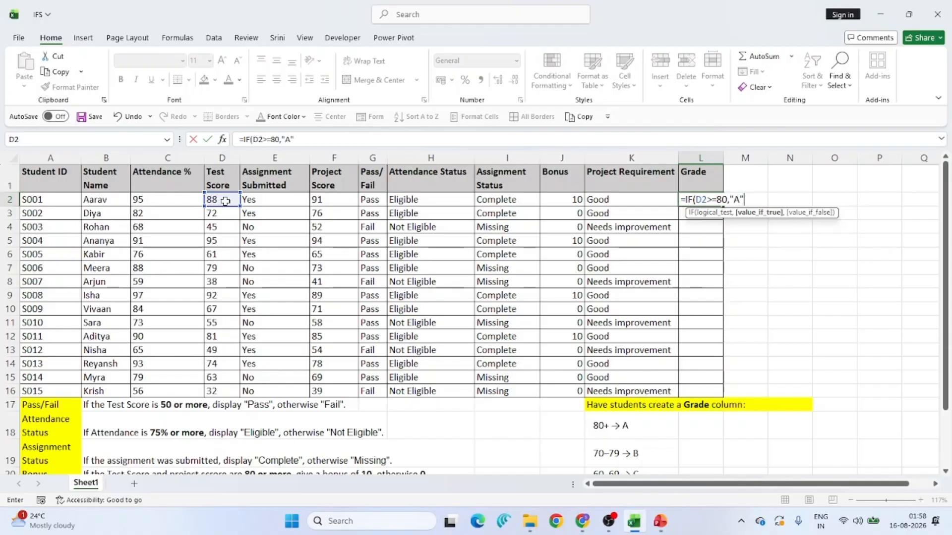
type(",")
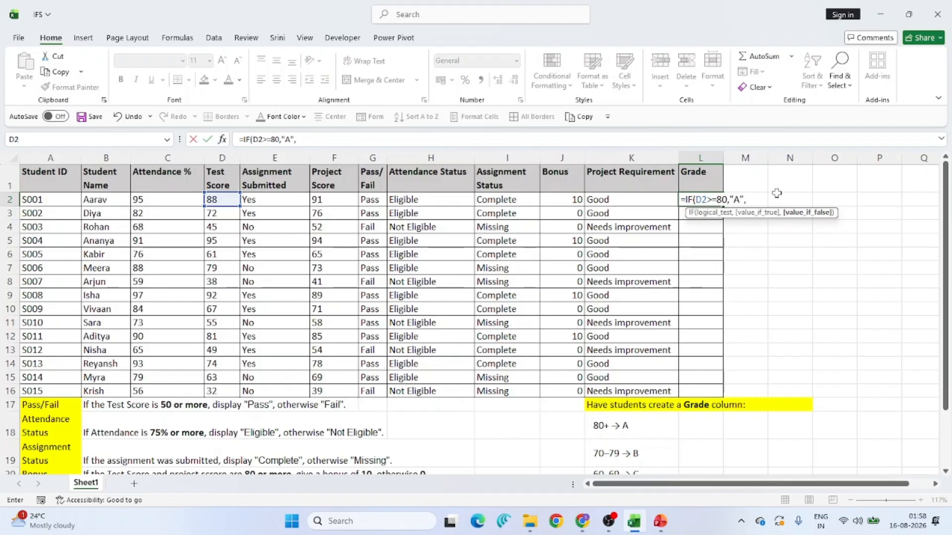
type("if")
key("Tab")
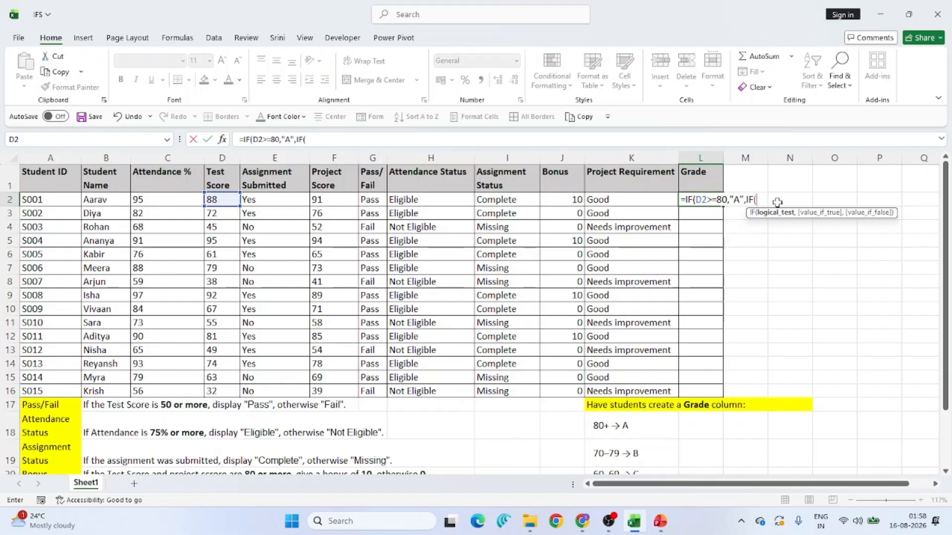
type("D2")
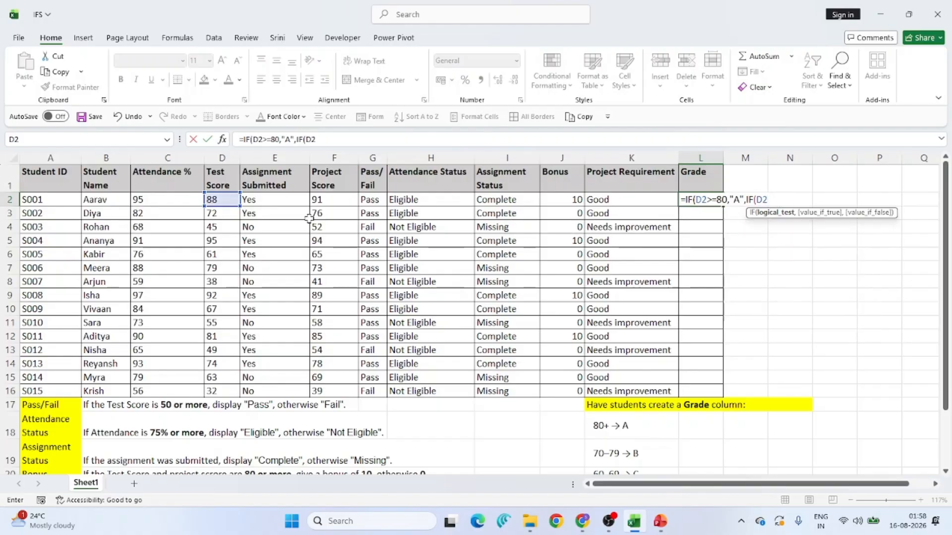
type(">=70,")
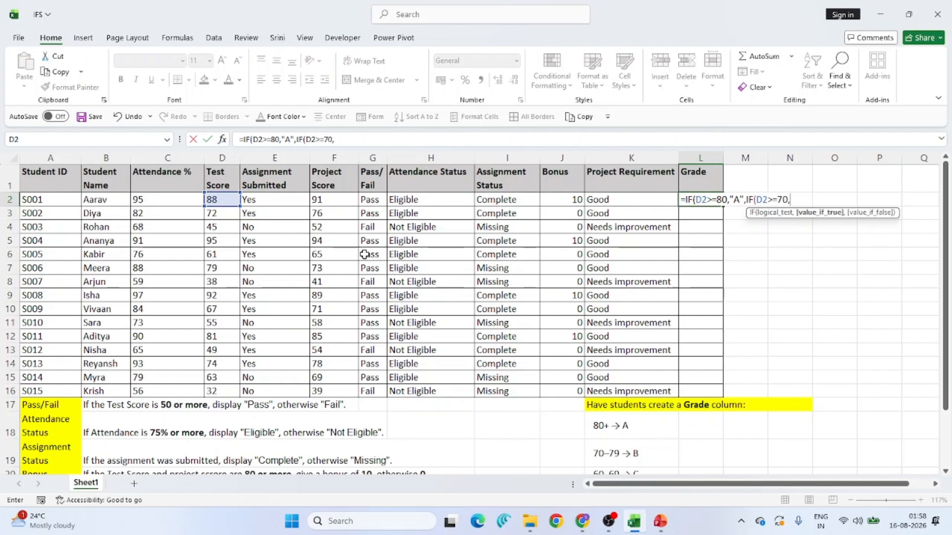
type("\"B\",")
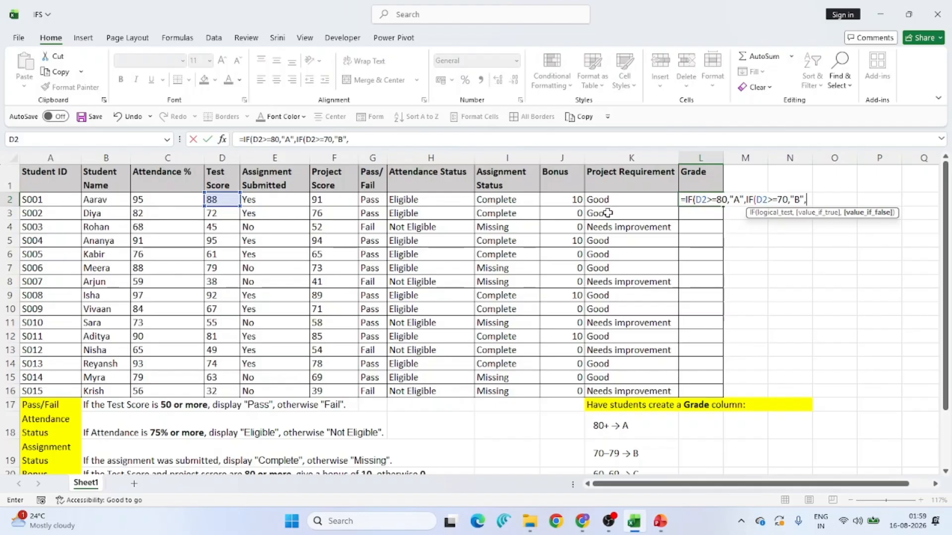
type("if(")
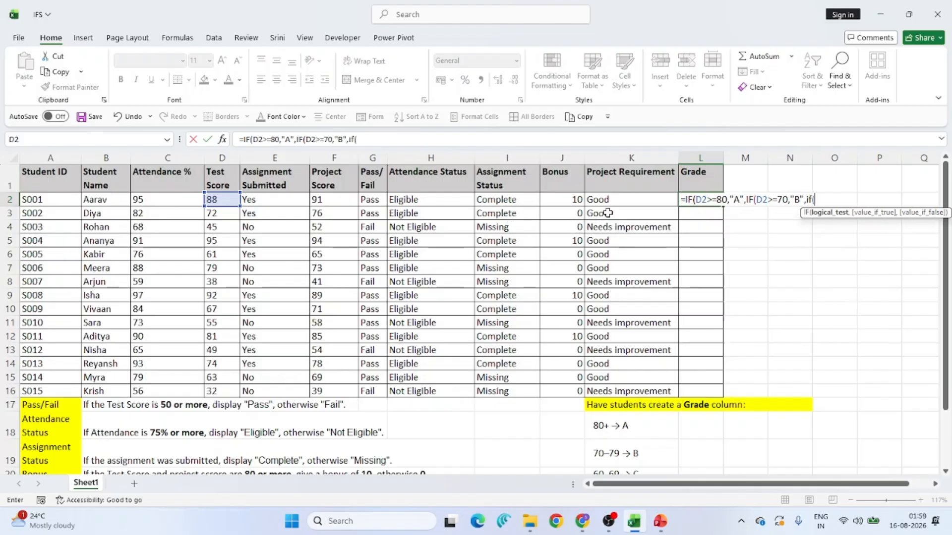
type("D2")
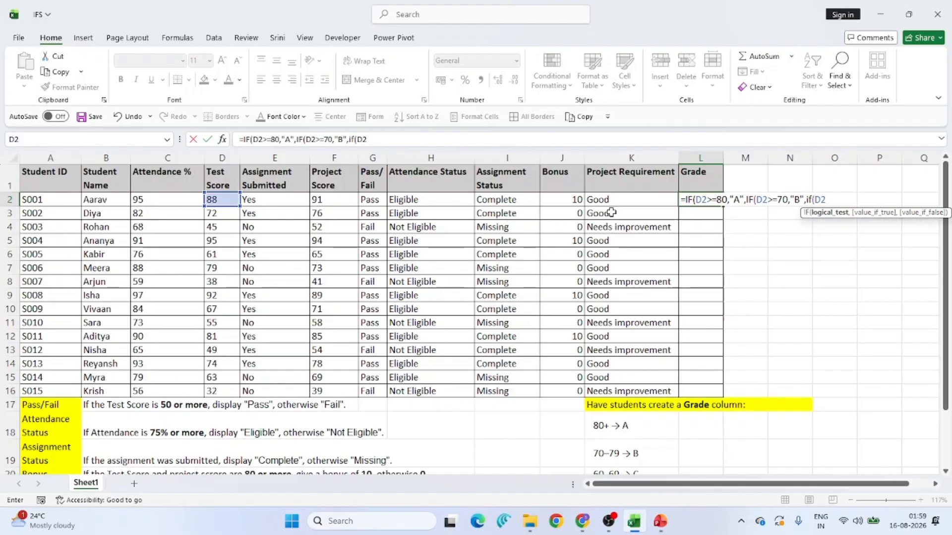
type(">=60,\"C\"")
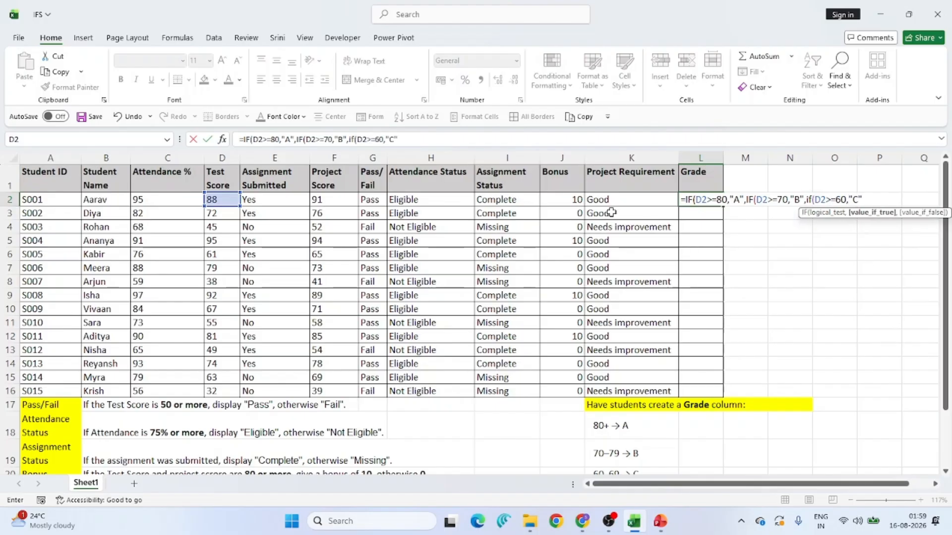
type(",if(")
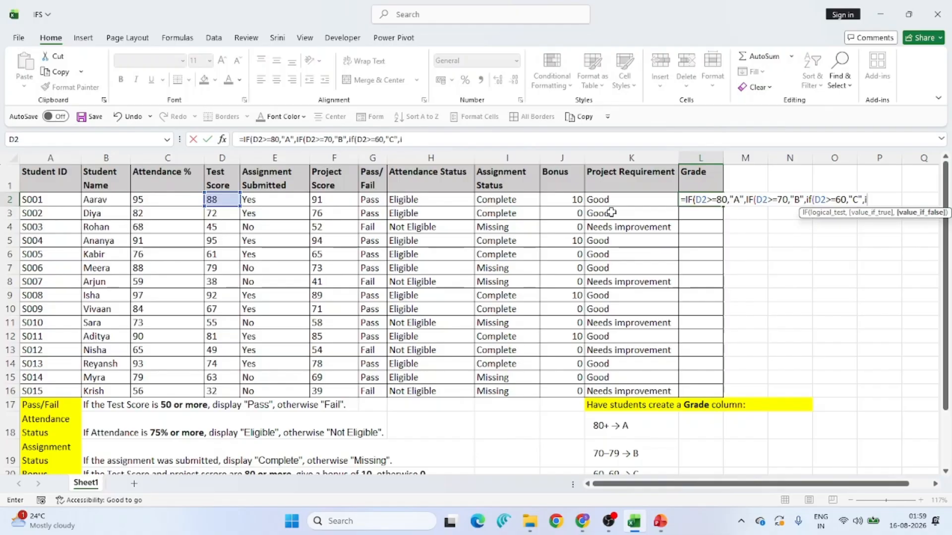
type("D2")
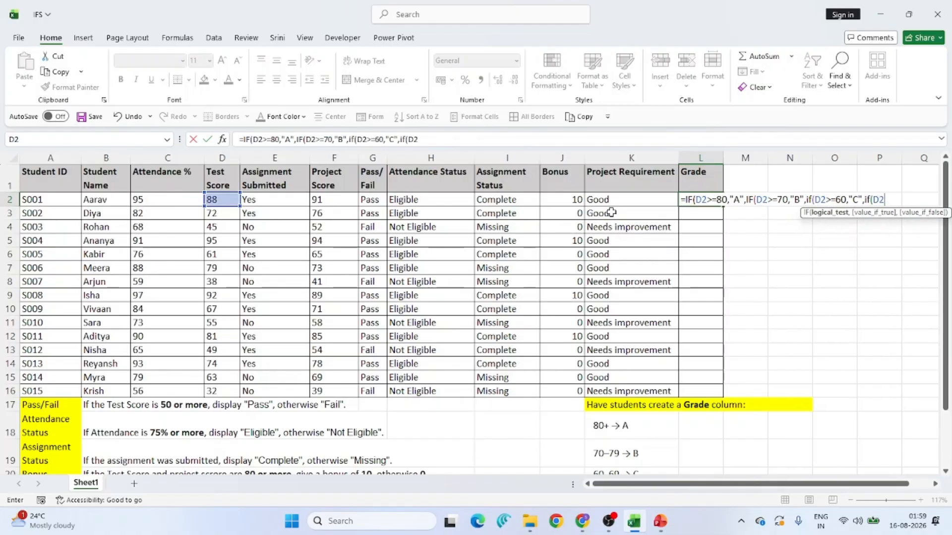
type(">=50,\"")
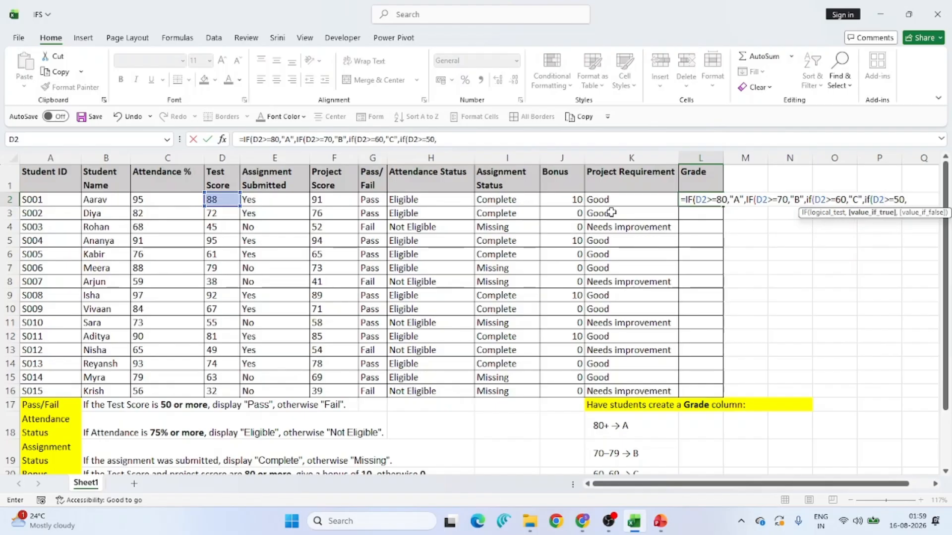
type("D\",")
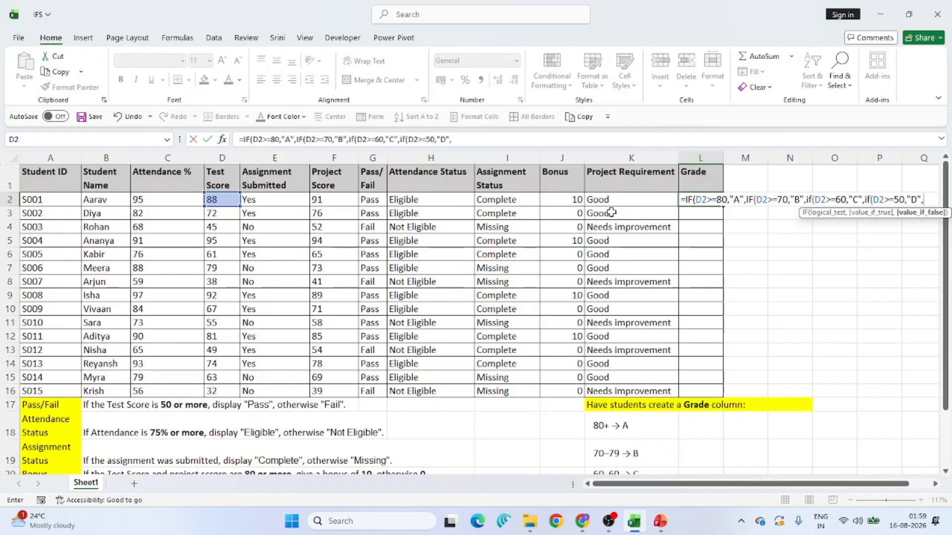
- Complete the nested grade formula in L2 with "E" as the final result, close all four parentheses and enter it
scroll(612, 212, "down", 1)
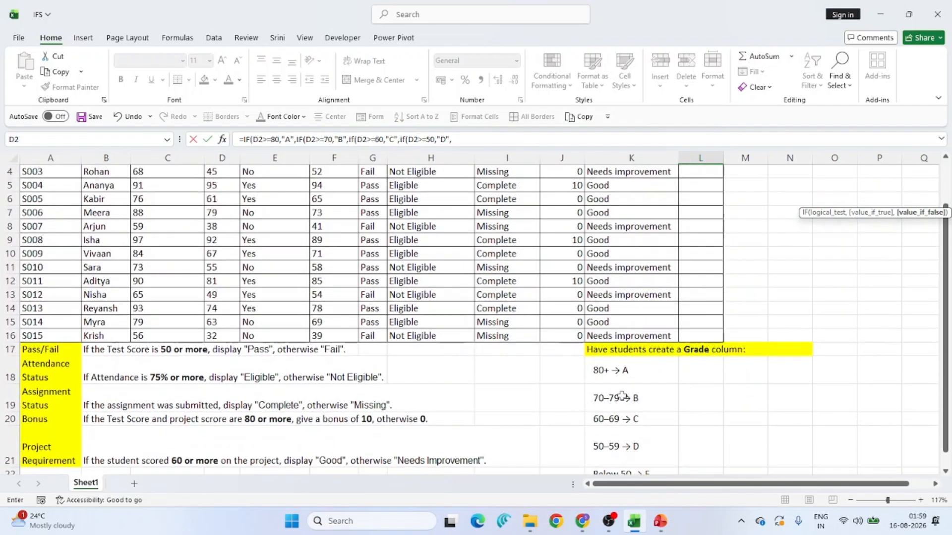
scroll(623, 448, "down", 2)
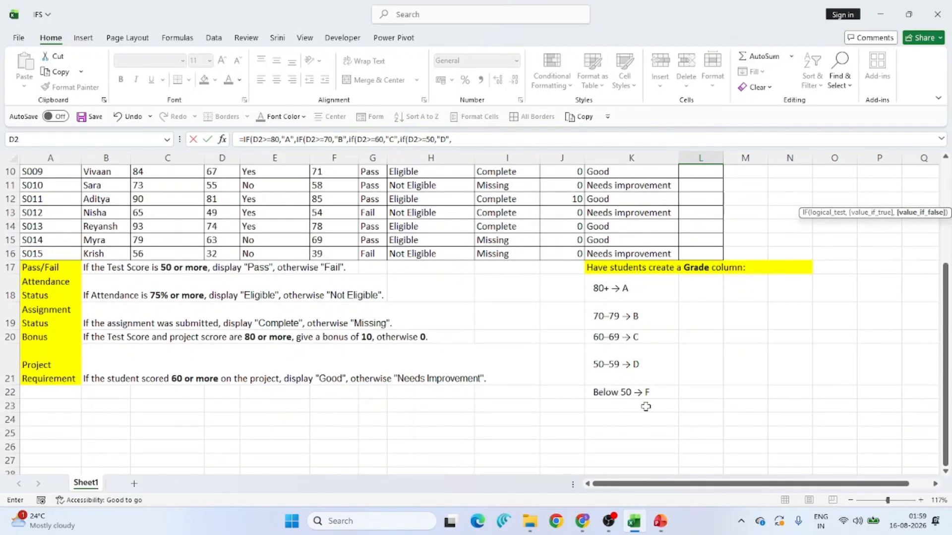
scroll(635, 400, "up", 3)
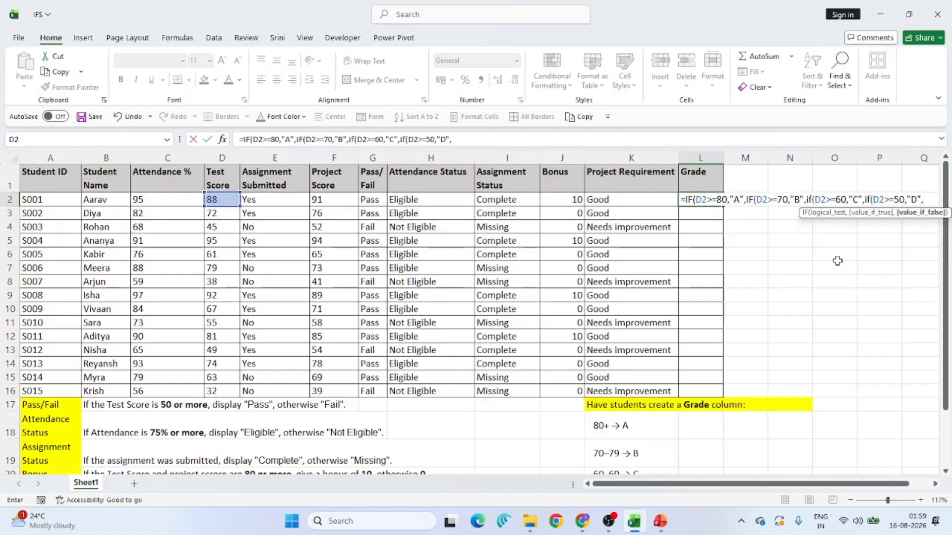
type("\"E\")")
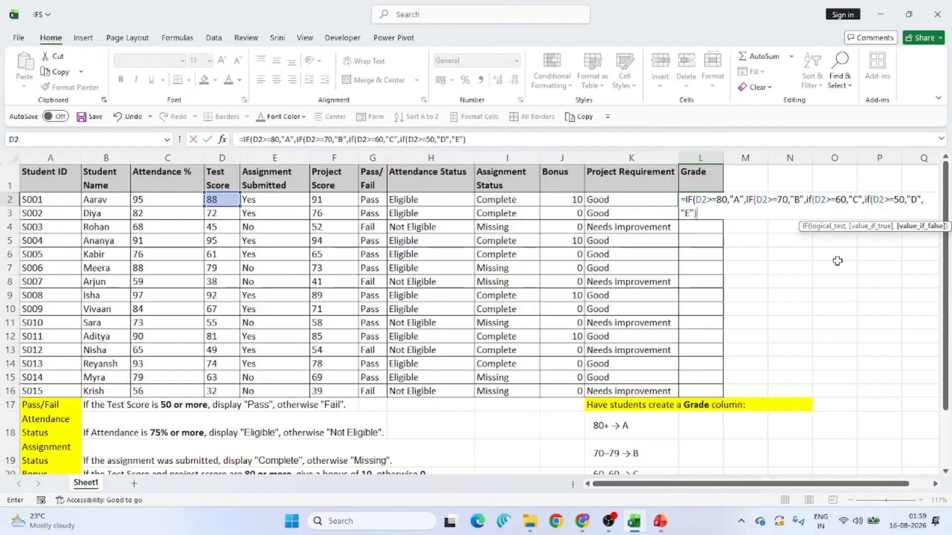
type("))")
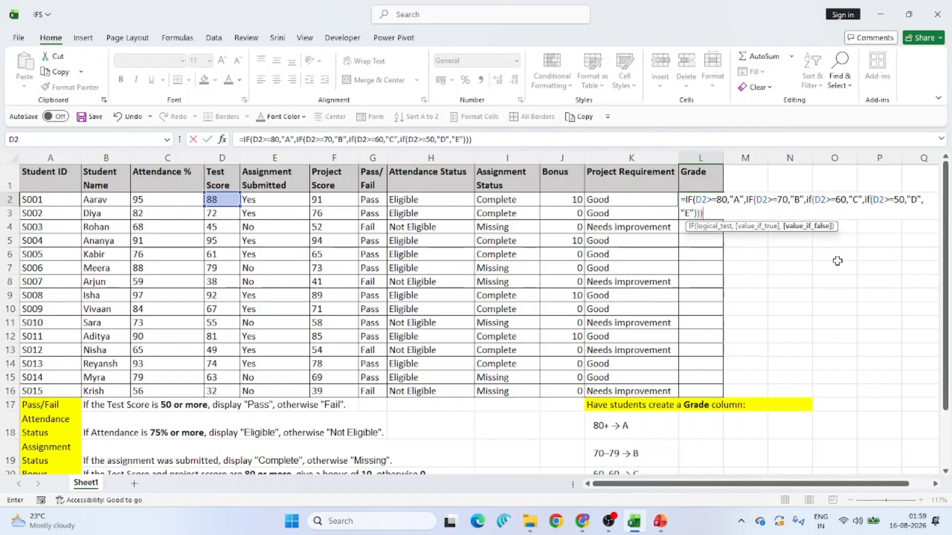
type(")")
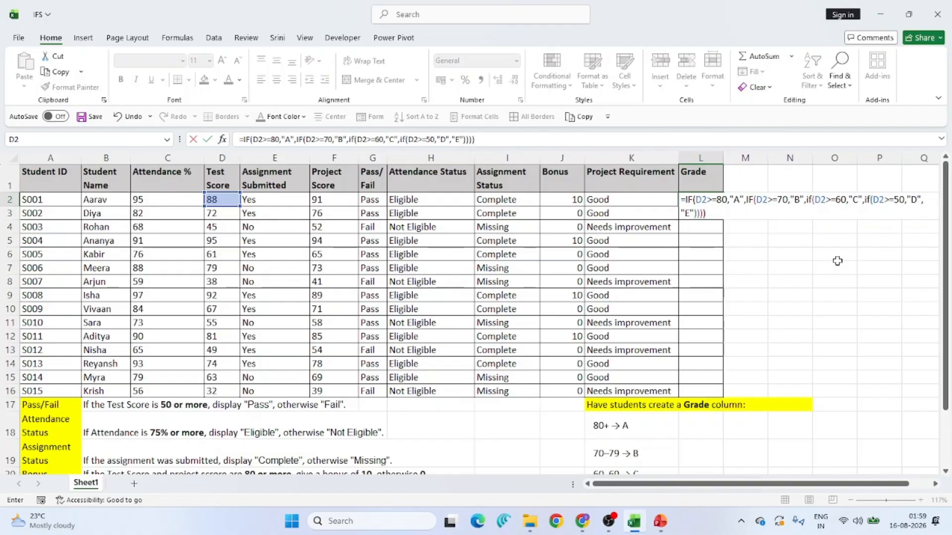
key("Return")
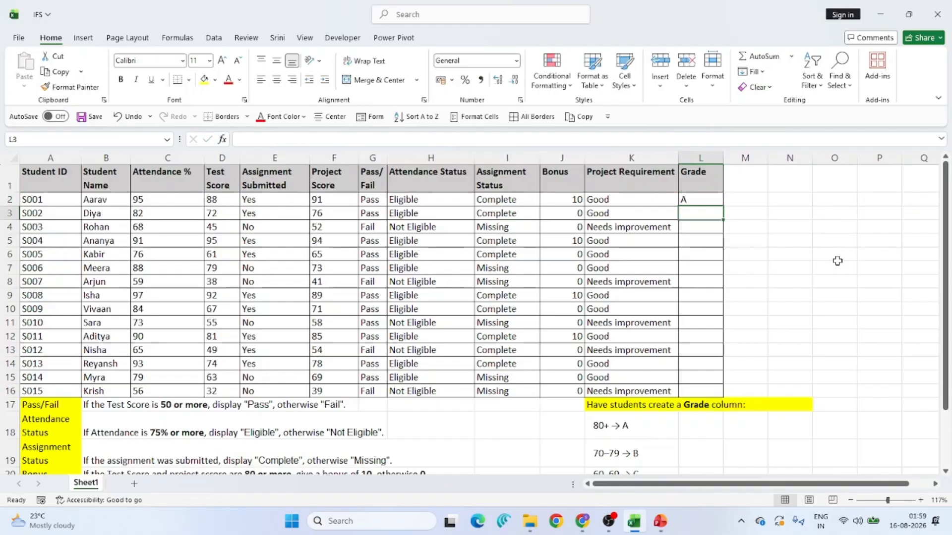
- Fill the grade formula from L2 down through L16
left_click(712, 204)
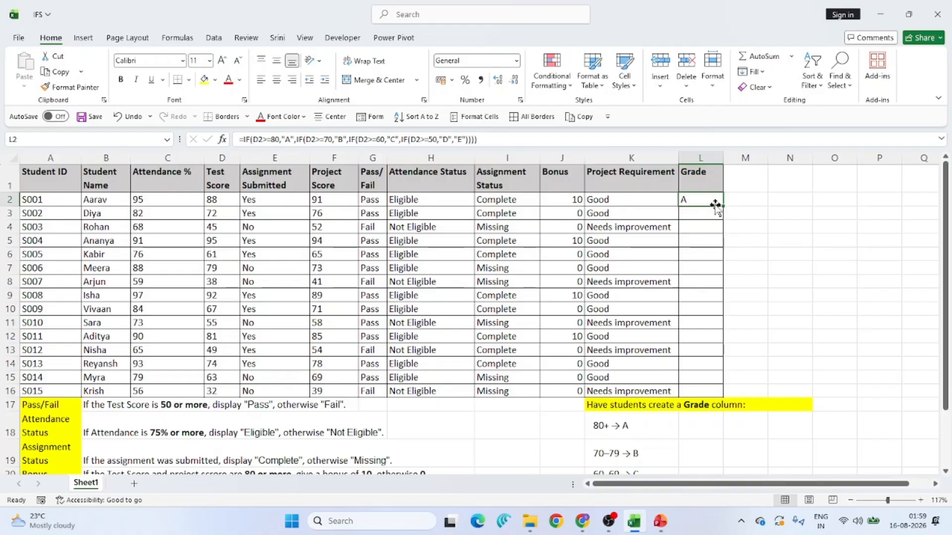
left_click_drag(723, 206, 719, 399)
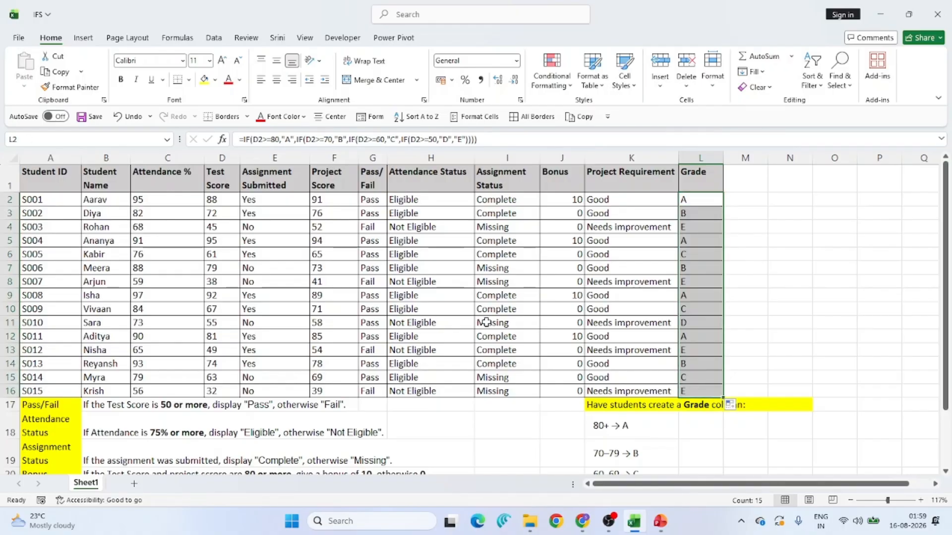
- Inspect the copied grade formula in L8, then switch to the presentation's nested IF functions slide
left_click(10, 282)
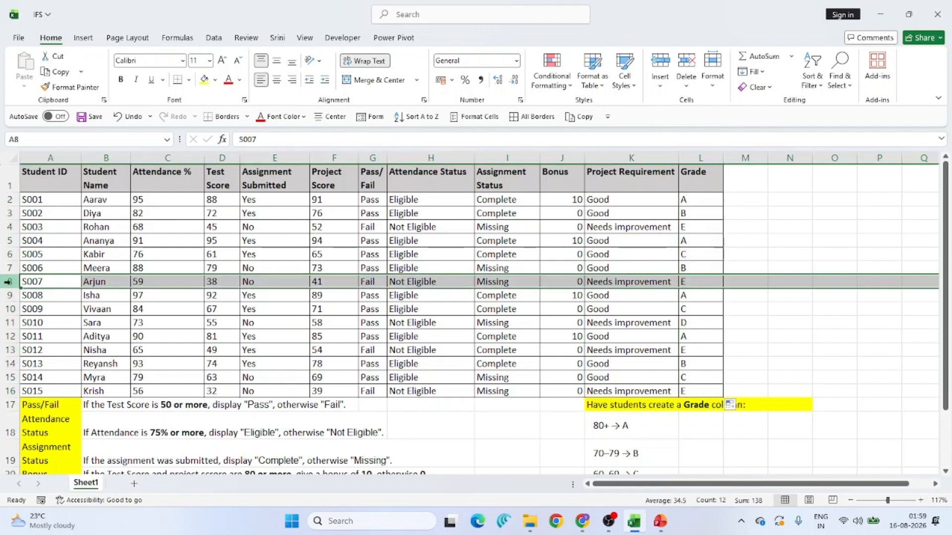
double_click(696, 281)
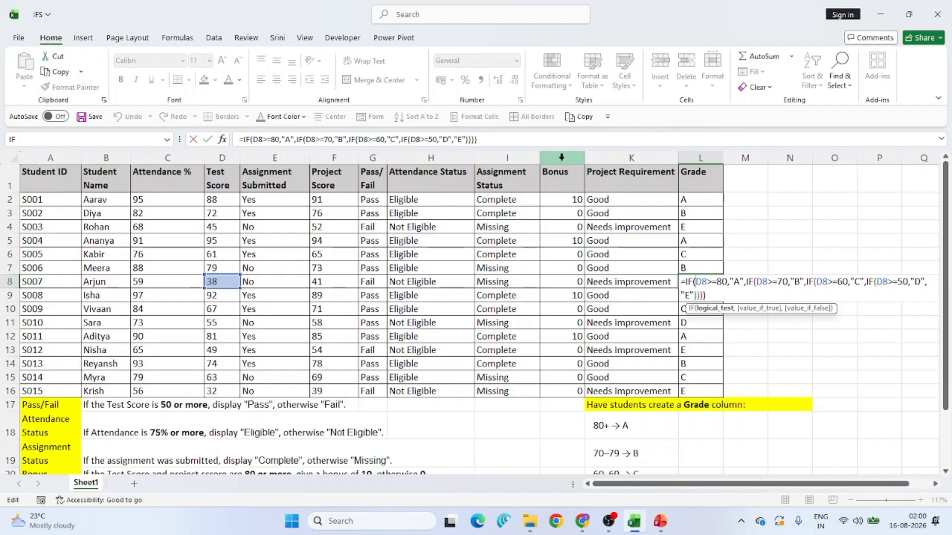
key("ctrl+Return")
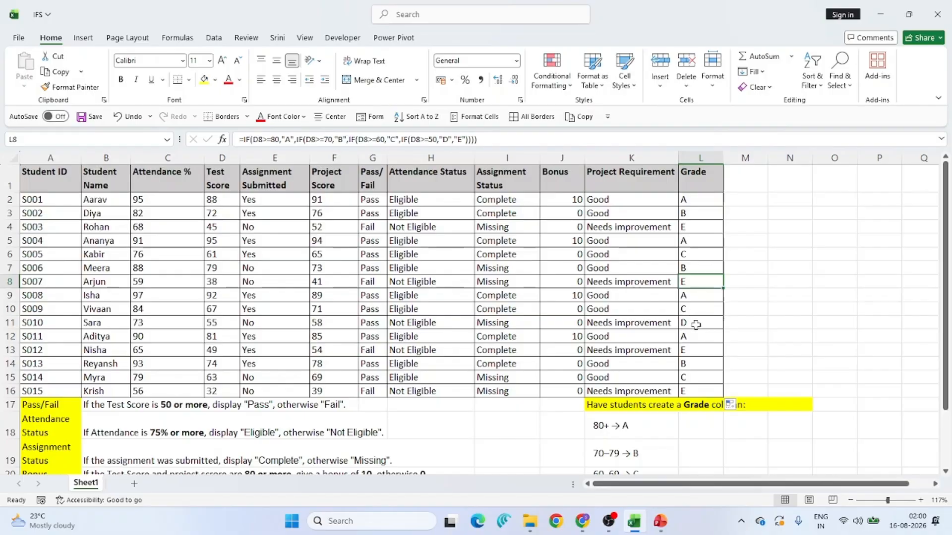
key("alt+Tab")
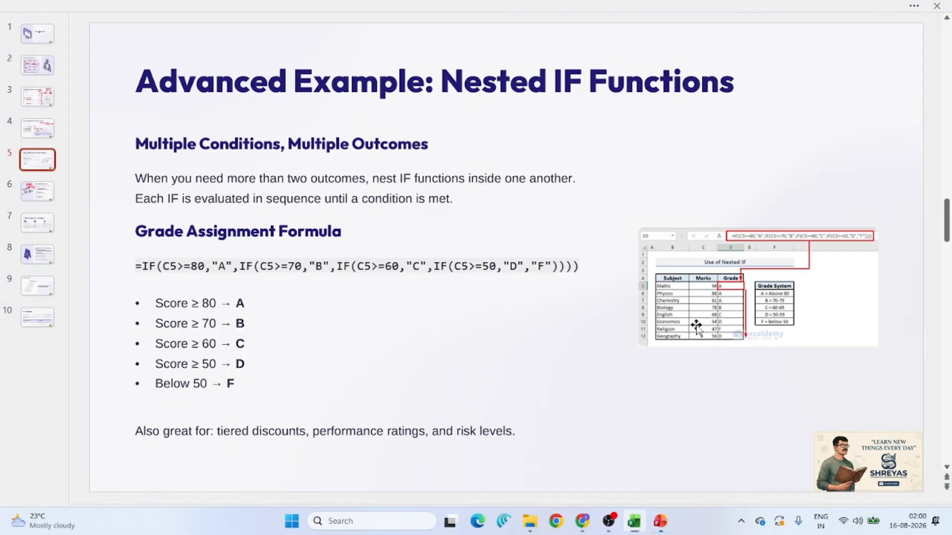